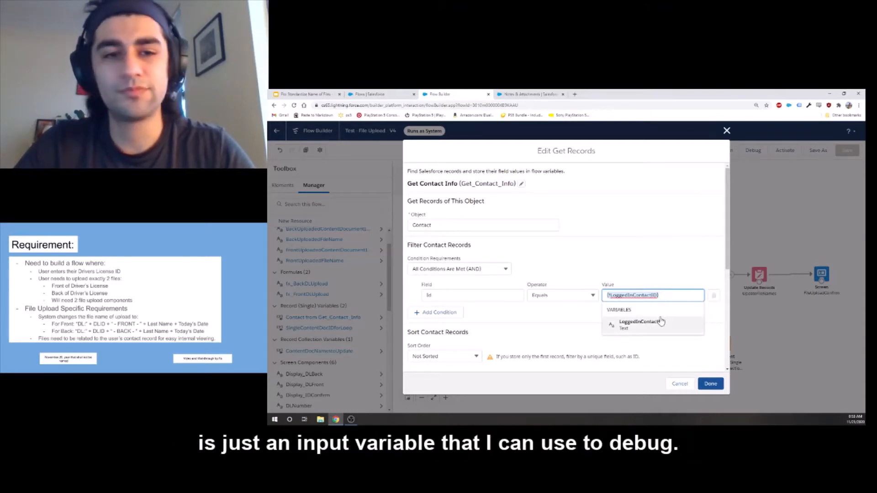
Close the Get Contact Info element and inspect the Enter DL Number screen without changing it.
{"action": "left_click", "coordinate": [711, 387]}
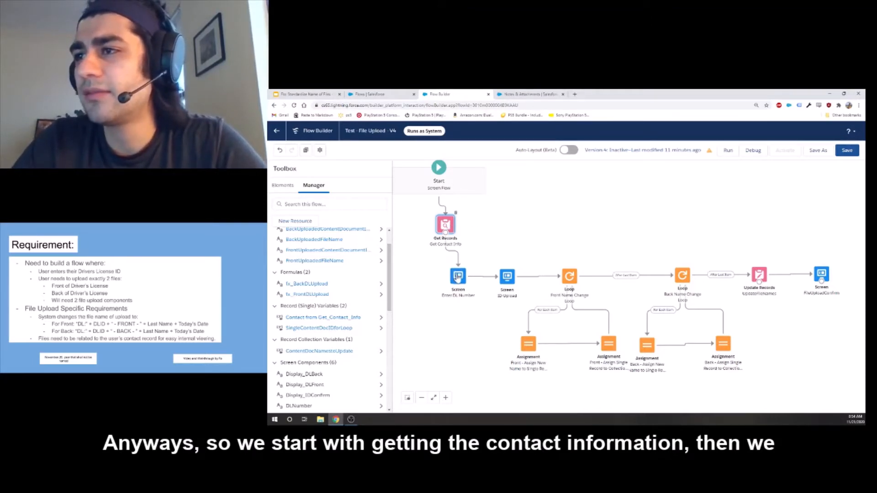
{"action": "double_click", "coordinate": [459, 277]}
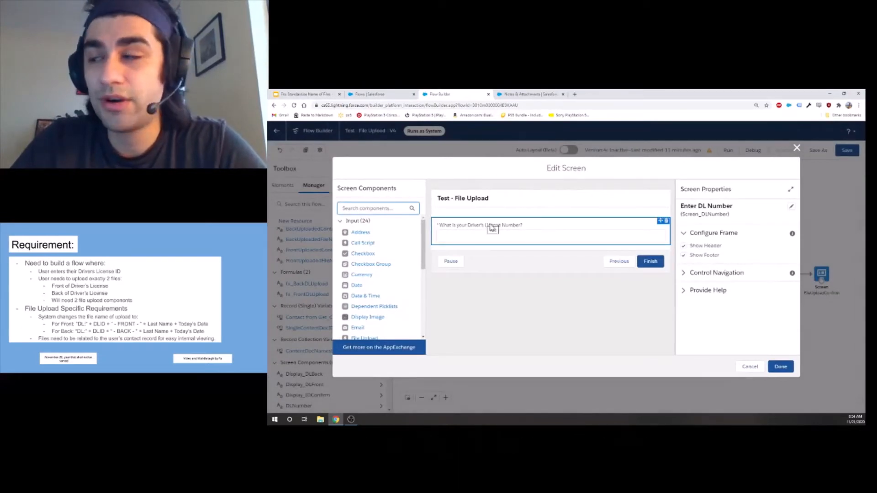
{"action": "left_click", "coordinate": [751, 366]}
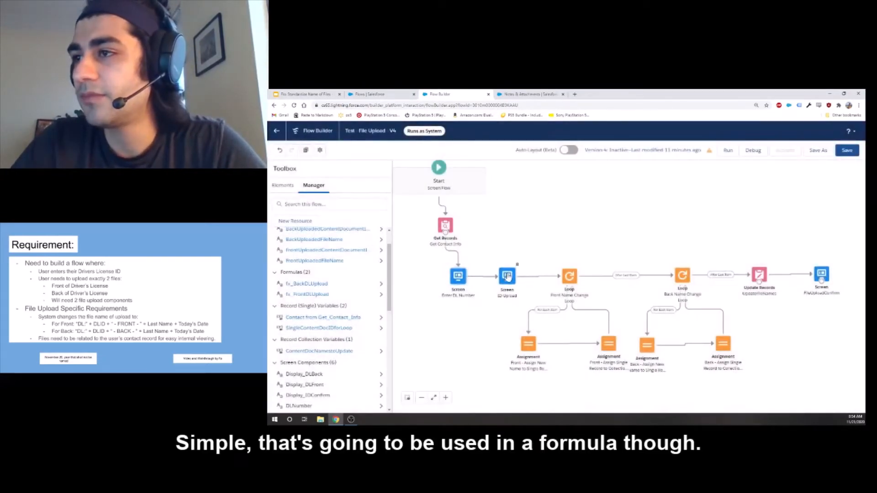
Open the ID Upload screen and review the front file upload's Allow Multiple Files and Related Record ID settings.
{"action": "double_click", "coordinate": [507, 276]}
{"action": "scroll", "coordinate": [500, 250], "scroll_direction": "down", "scroll_amount": 1}
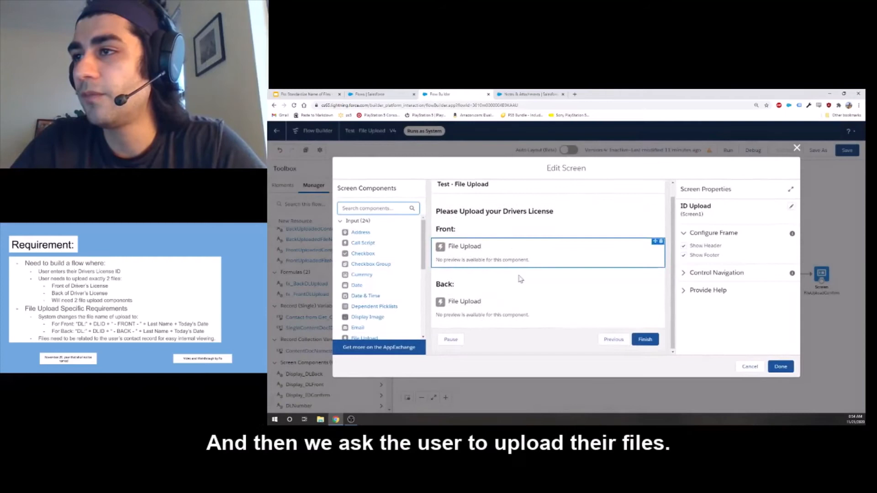
{"action": "left_click", "coordinate": [501, 246]}
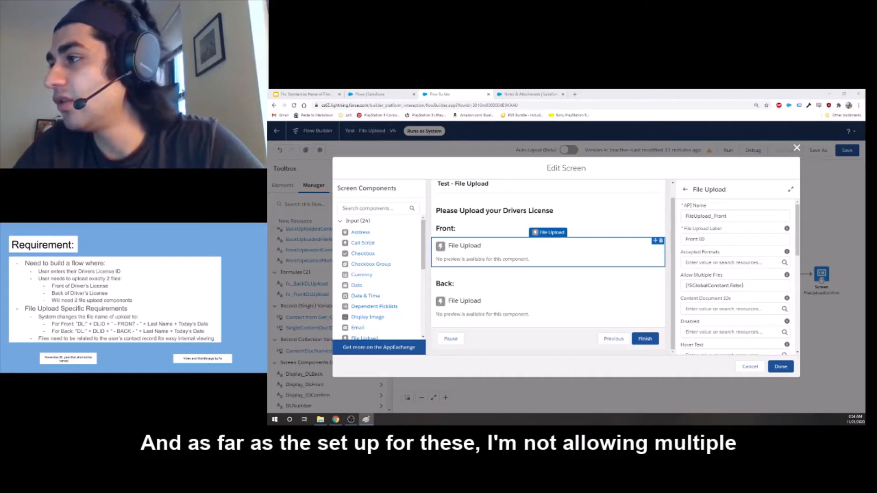
{"action": "left_click", "coordinate": [716, 285]}
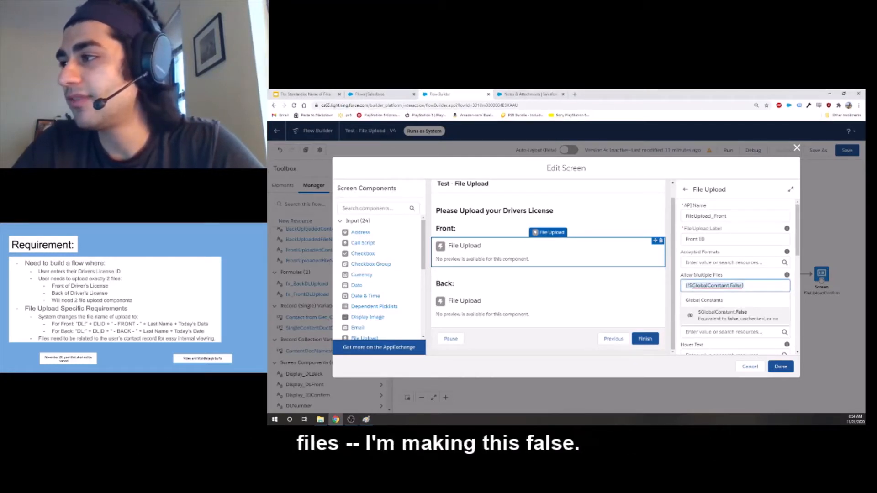
{"action": "scroll", "coordinate": [714, 315], "scroll_direction": "down", "scroll_amount": 1}
{"action": "scroll", "coordinate": [714, 315], "scroll_direction": "down", "scroll_amount": 2}
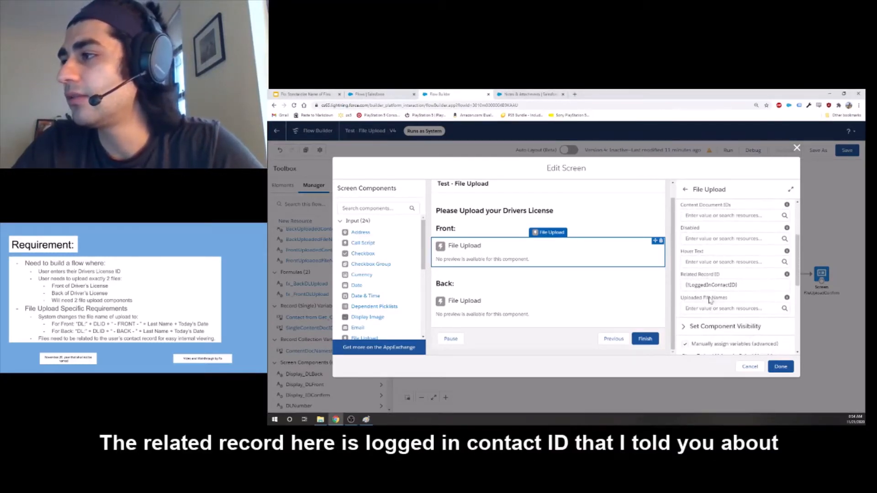
{"action": "left_click", "coordinate": [712, 284]}
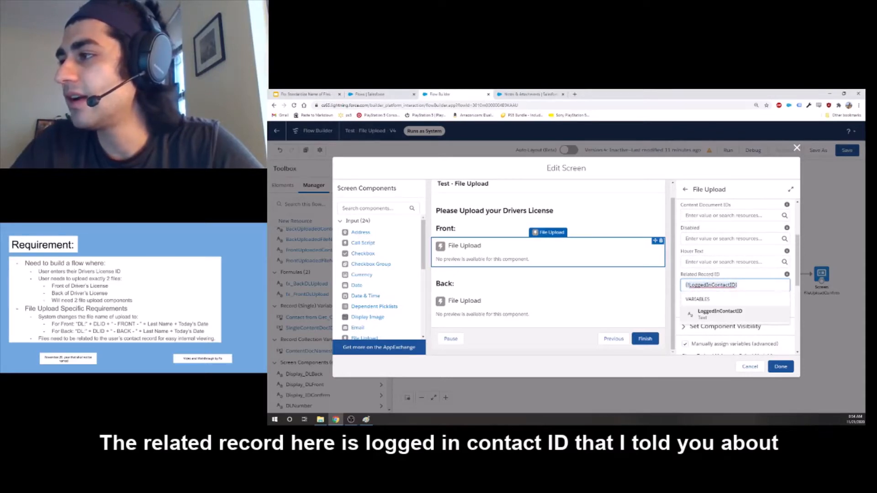
{"action": "left_click", "coordinate": [712, 283]}
{"action": "left_click", "coordinate": [711, 283]}
{"action": "left_click", "coordinate": [711, 275]}
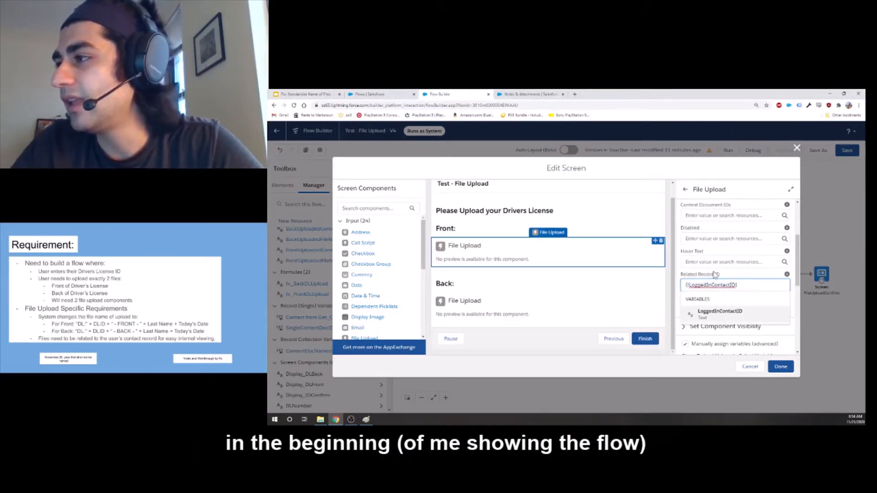
Review the front file upload's manually assigned output variables, especially the collection variable stored from Content Document IDs.
{"action": "scroll", "coordinate": [686, 283], "scroll_direction": "down", "scroll_amount": 3}
{"action": "left_click", "coordinate": [687, 284]}
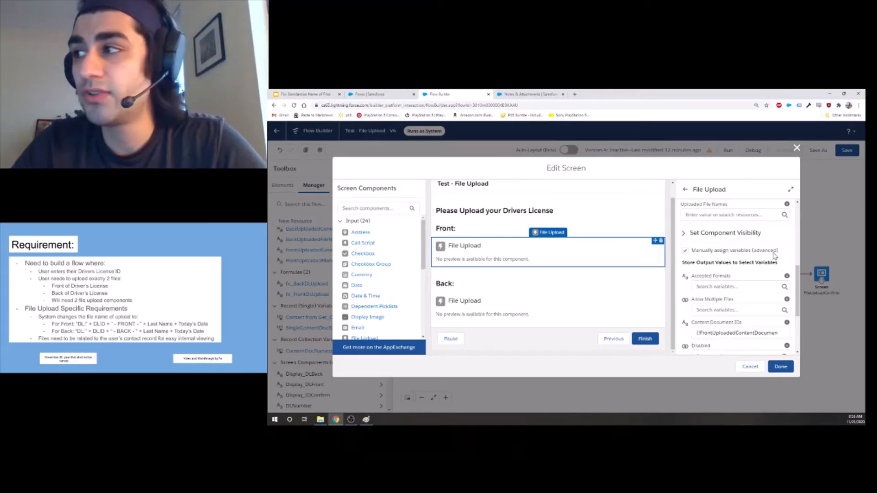
{"action": "scroll", "coordinate": [749, 273], "scroll_direction": "down", "scroll_amount": 1}
{"action": "scroll", "coordinate": [749, 273], "scroll_direction": "down", "scroll_amount": 3}
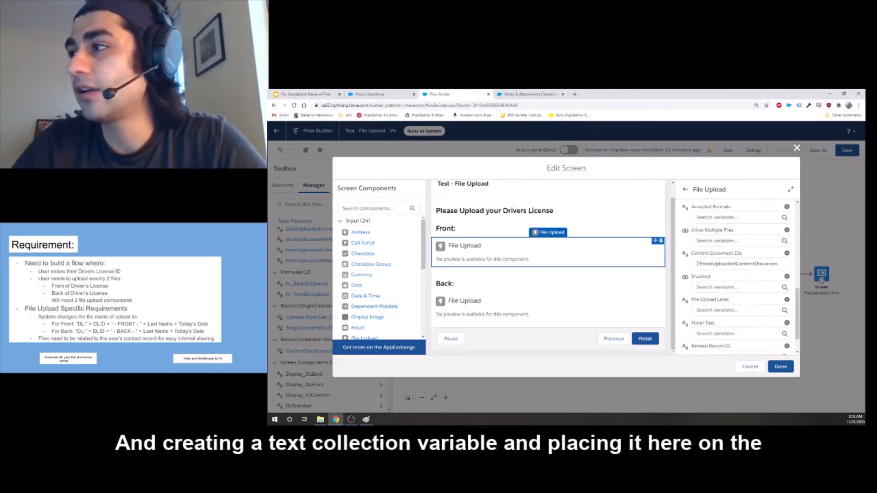
{"action": "left_click", "coordinate": [740, 263]}
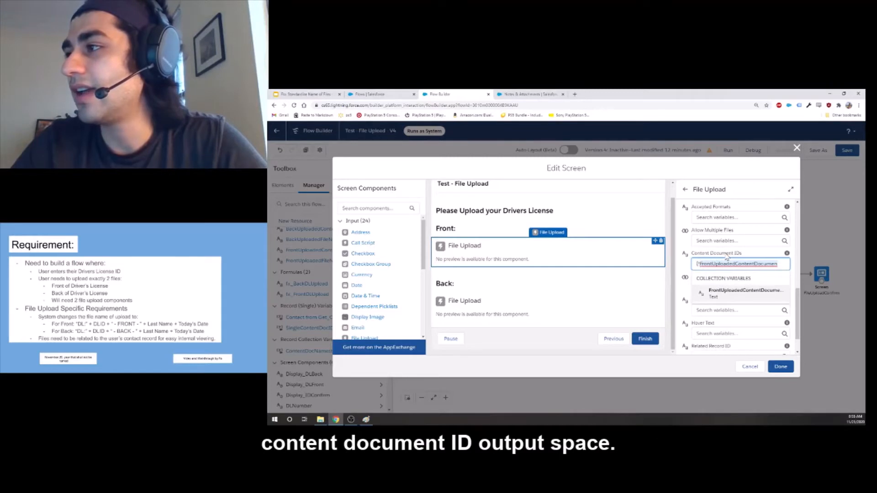
{"action": "scroll", "coordinate": [727, 257], "scroll_direction": "down", "scroll_amount": 2}
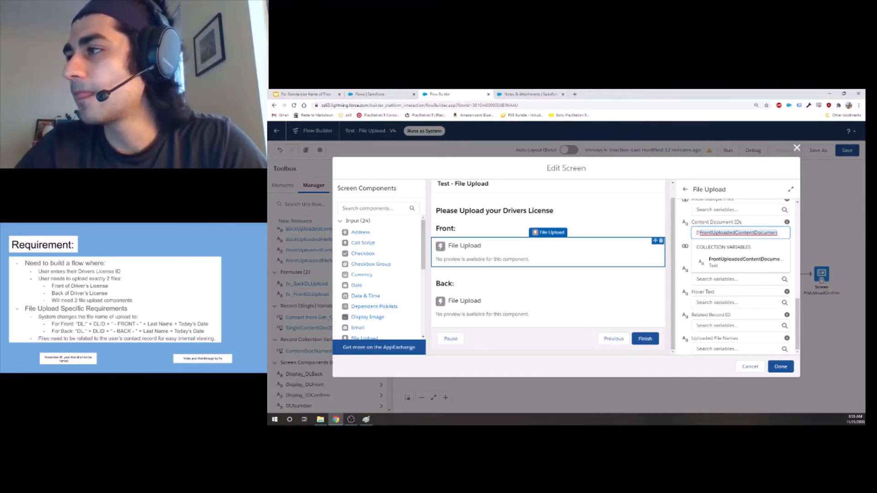
{"action": "left_click", "coordinate": [687, 223]}
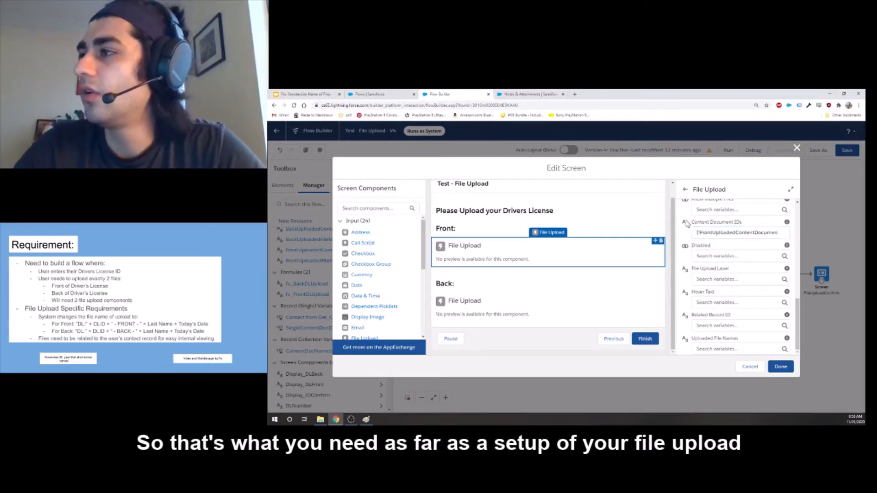
{"action": "scroll", "coordinate": [687, 223], "scroll_direction": "up", "scroll_amount": 9}
{"action": "scroll", "coordinate": [697, 232], "scroll_direction": "down", "scroll_amount": 1}
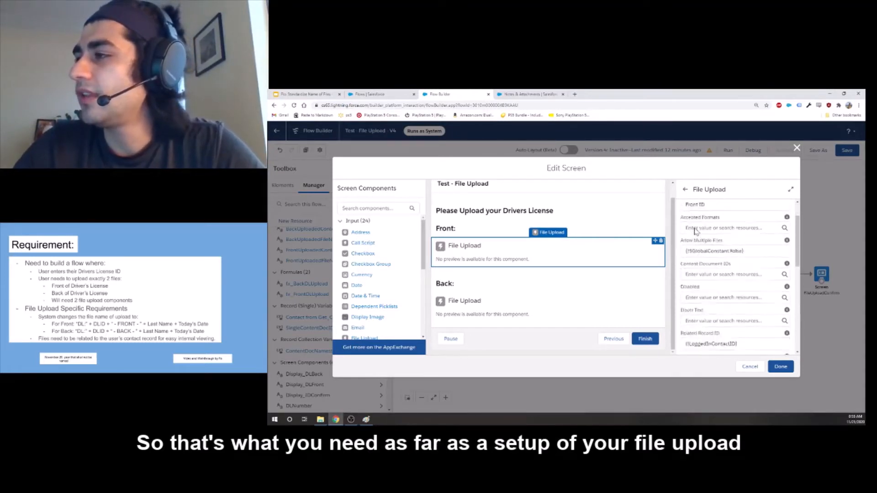
{"action": "scroll", "coordinate": [696, 232], "scroll_direction": "down", "scroll_amount": 5}
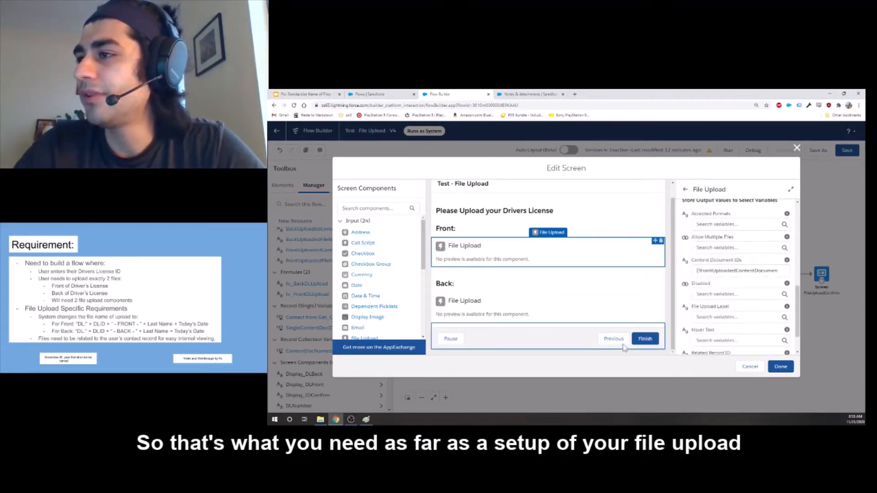
Review the back file upload's multiple-file, related record and Content Document IDs output settings, and close the ID Upload screen.
{"action": "left_click", "coordinate": [568, 303]}
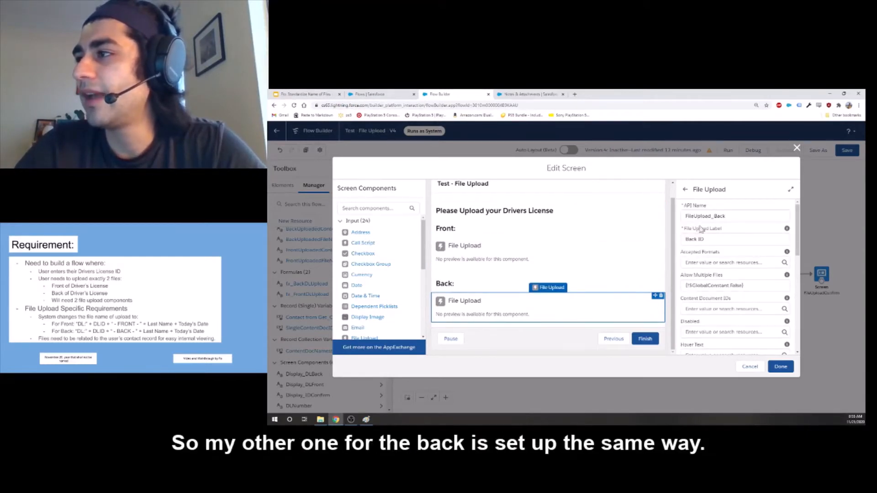
{"action": "scroll", "coordinate": [701, 279], "scroll_direction": "down", "scroll_amount": 4}
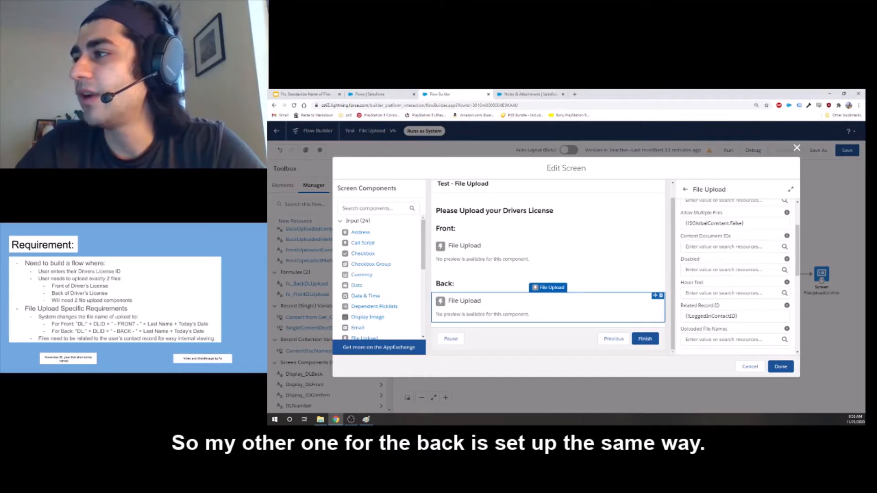
{"action": "double_click", "coordinate": [710, 224]}
{"action": "double_click", "coordinate": [726, 316]}
{"action": "scroll", "coordinate": [723, 310], "scroll_direction": "down", "scroll_amount": 4}
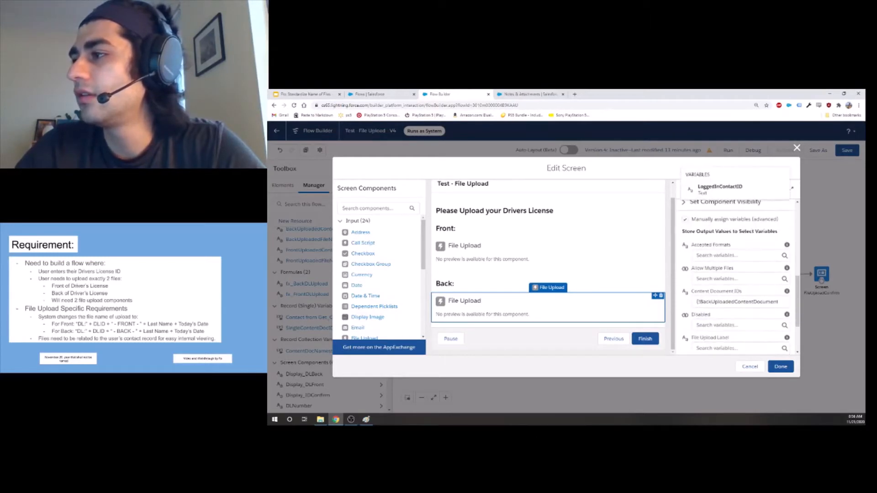
{"action": "double_click", "coordinate": [727, 302]}
{"action": "scroll", "coordinate": [726, 302], "scroll_direction": "down", "scroll_amount": 1}
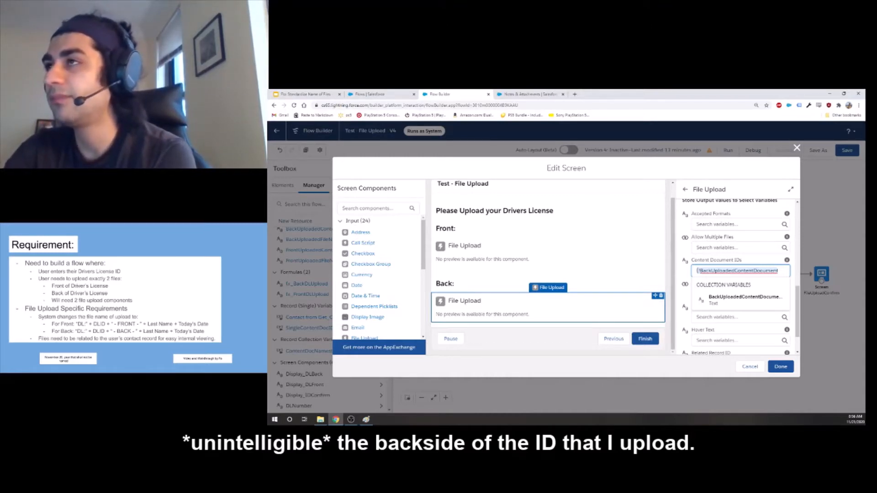
{"action": "left_click", "coordinate": [747, 263]}
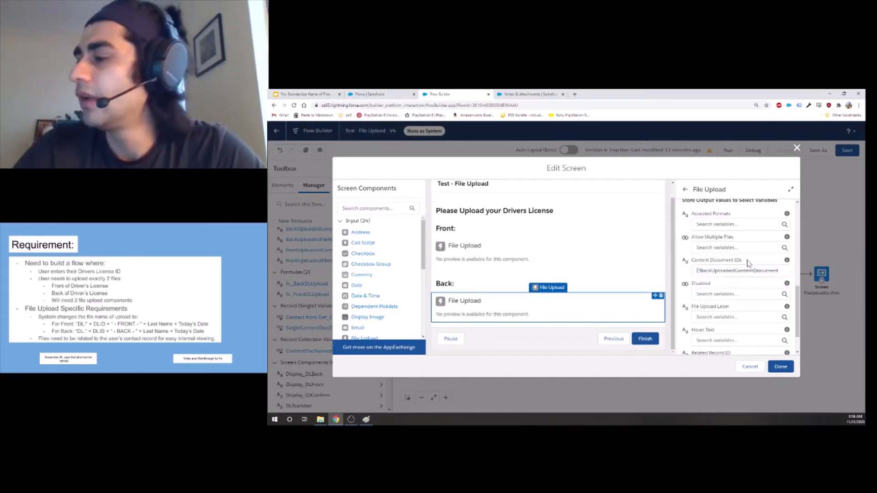
{"action": "left_click", "coordinate": [780, 367]}
Open the Front Name Change Loop, check which collection variable it iterates over, and close it.
{"action": "left_click_drag", "start_coordinate": [616, 224], "coordinate": [655, 209]}
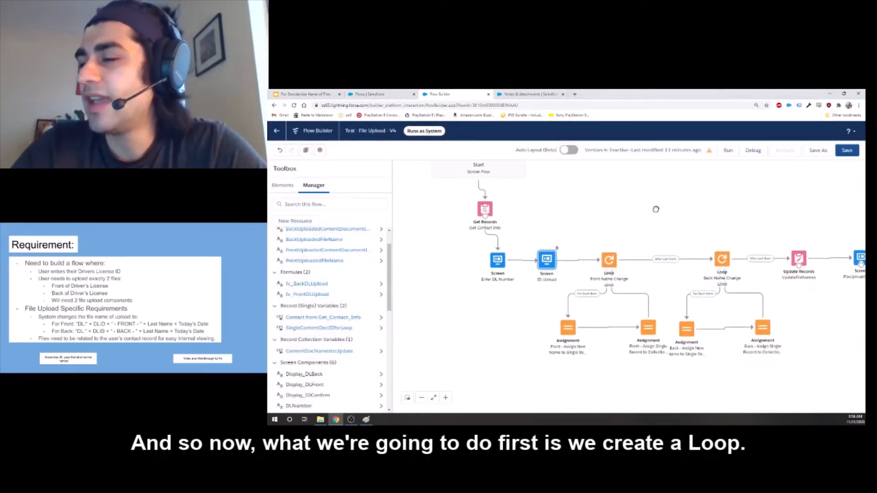
{"action": "double_click", "coordinate": [611, 263]}
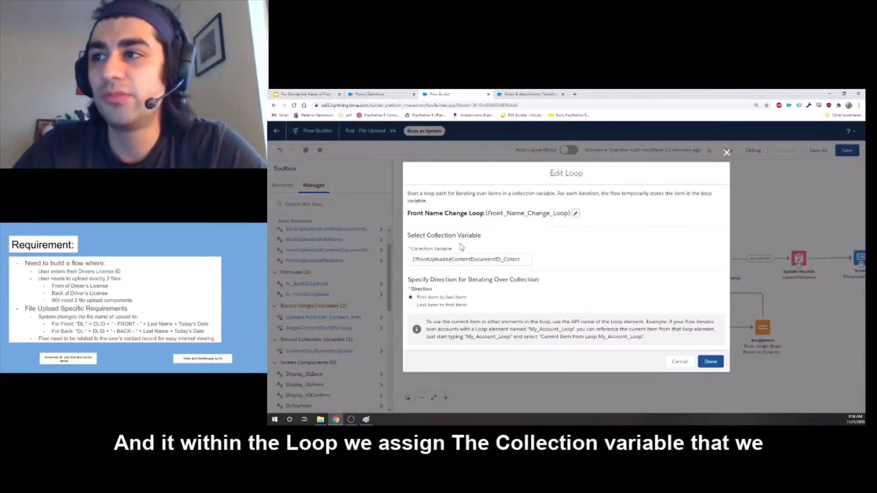
{"action": "left_click", "coordinate": [470, 259]}
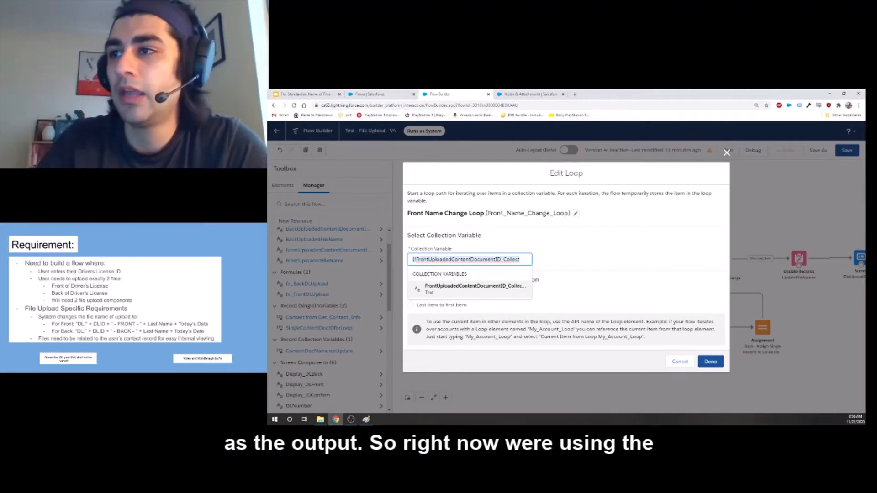
{"action": "left_click", "coordinate": [459, 248]}
{"action": "left_click", "coordinate": [459, 259]}
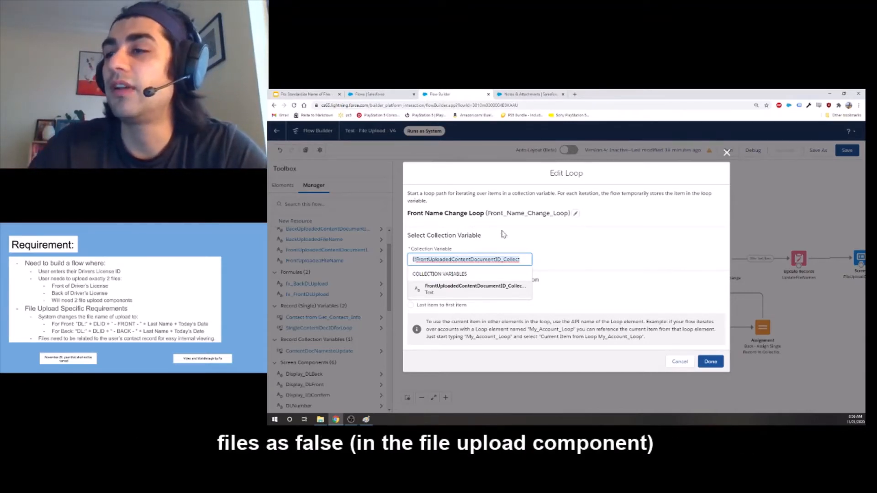
{"action": "left_click", "coordinate": [561, 246]}
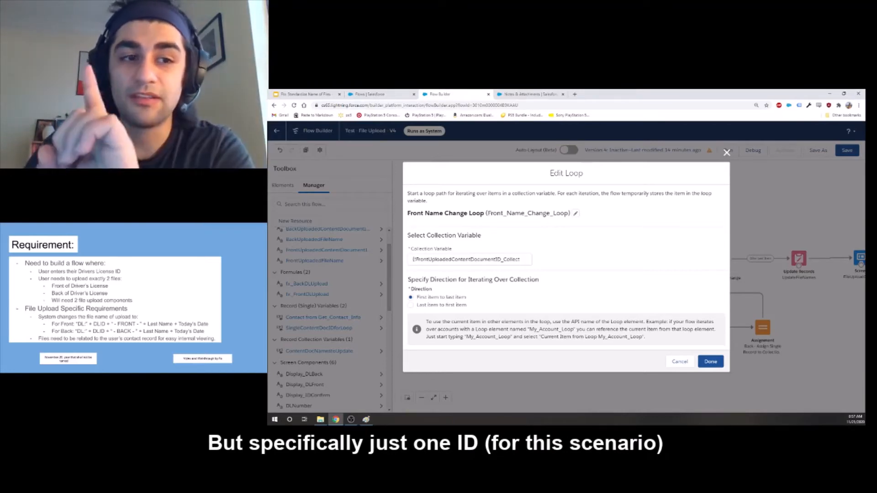
{"action": "left_click", "coordinate": [710, 362]}
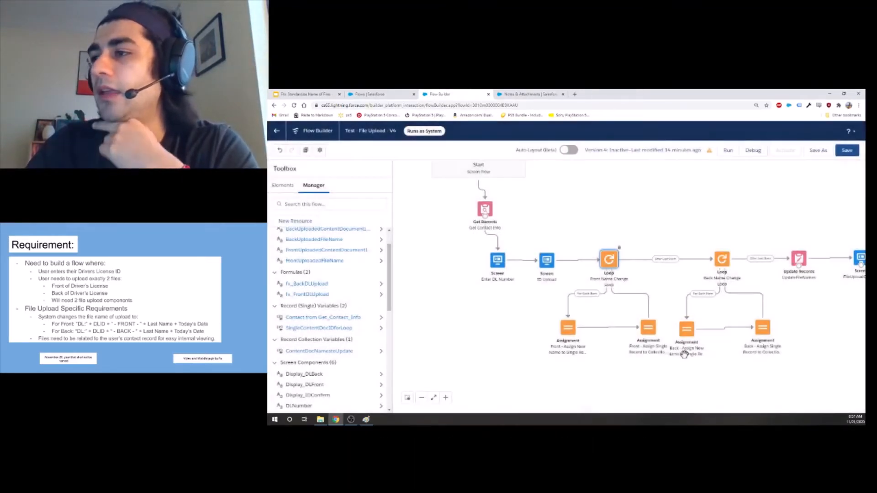
Inspect the ContentDocNamestoUpdate record collection variable's data type and object, and close it without changes.
{"action": "left_click_drag", "start_coordinate": [611, 366], "coordinate": [591, 323]}
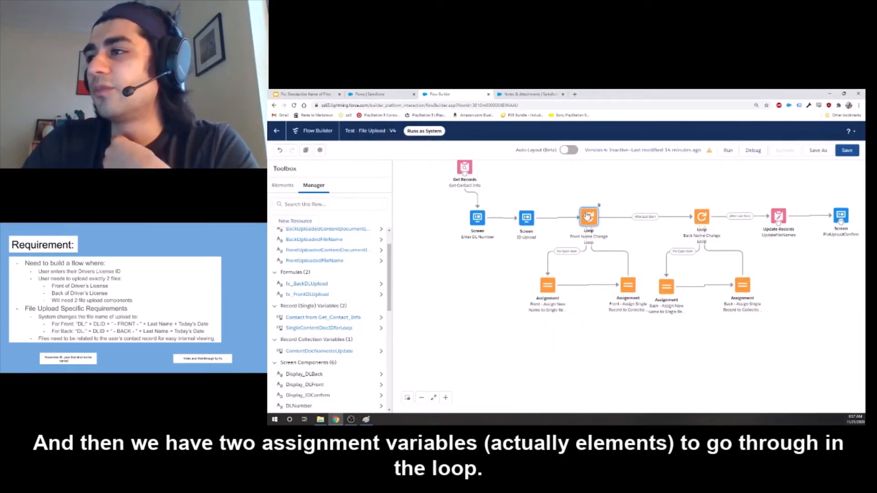
{"action": "left_click_drag", "start_coordinate": [448, 283], "coordinate": [434, 304]}
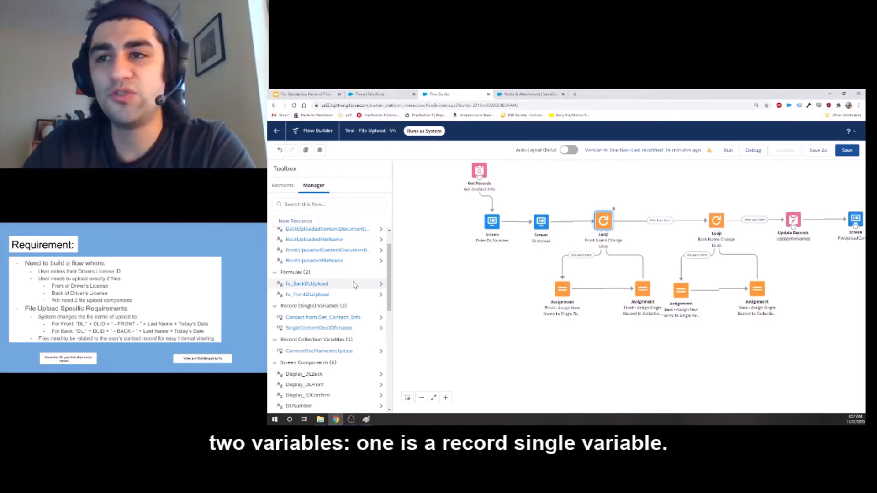
{"action": "scroll", "coordinate": [354, 286], "scroll_direction": "down", "scroll_amount": 3}
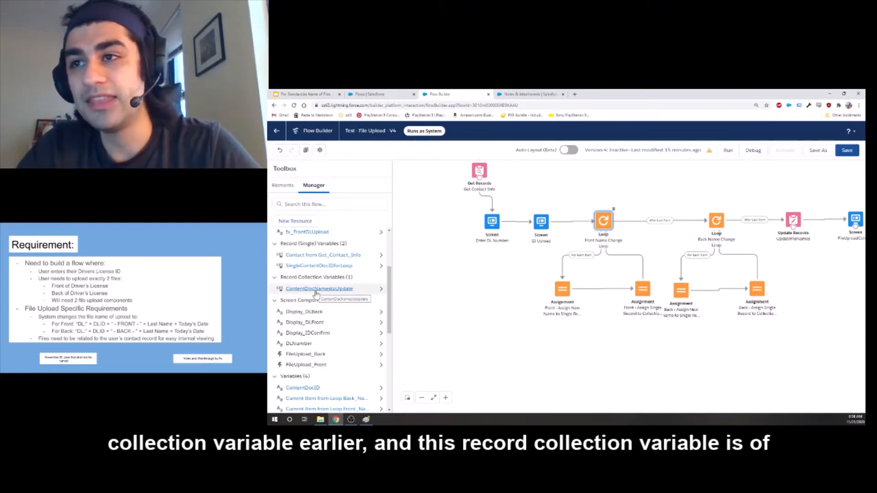
{"action": "left_click", "coordinate": [317, 293]}
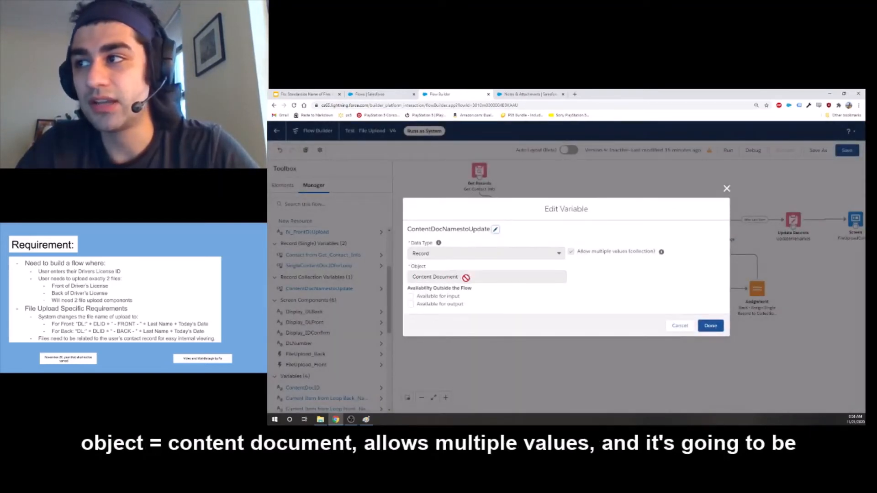
{"action": "left_click", "coordinate": [680, 325]}
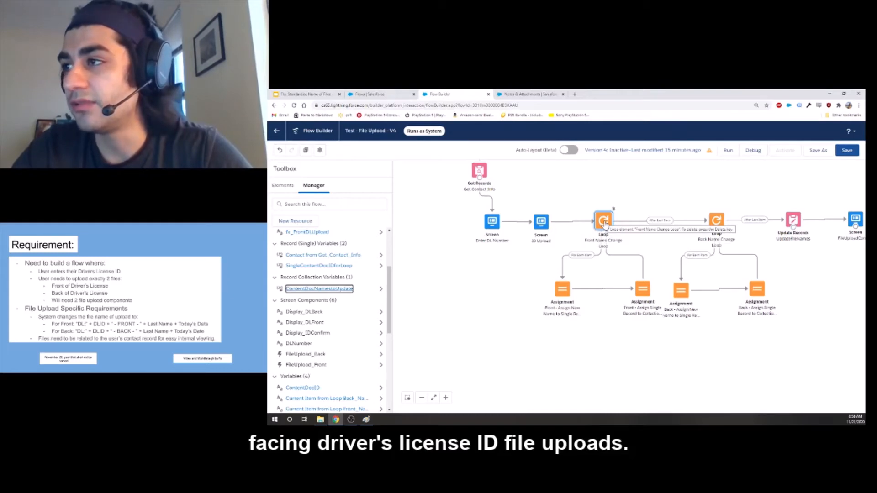
Open the front new-name assignment and check which variable and loop item its content document ID row uses.
{"action": "double_click", "coordinate": [562, 289]}
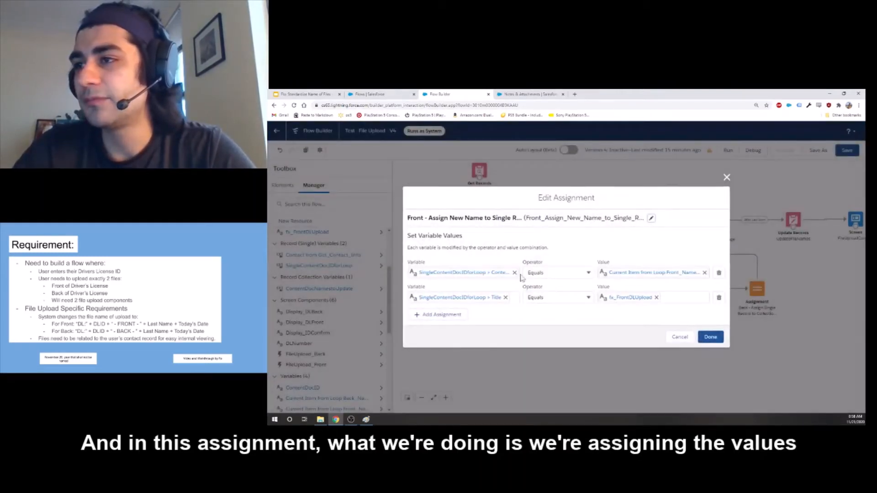
{"action": "left_click", "coordinate": [480, 273]}
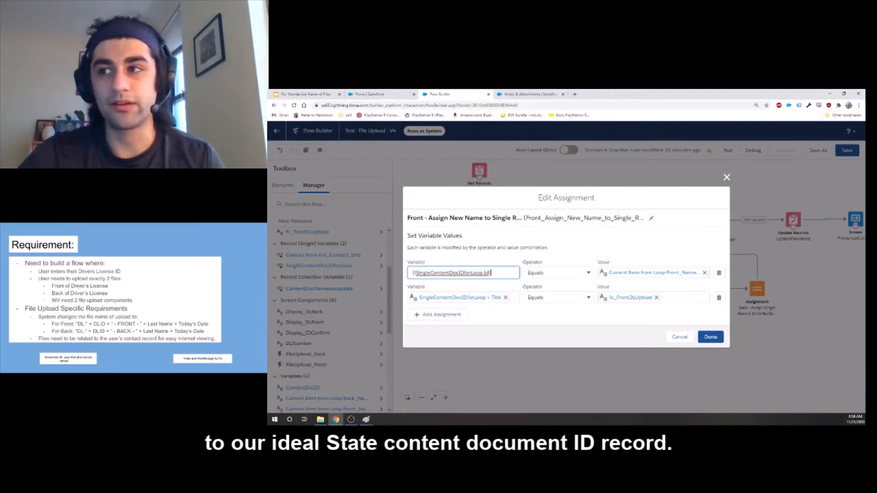
{"action": "left_click", "coordinate": [609, 273]}
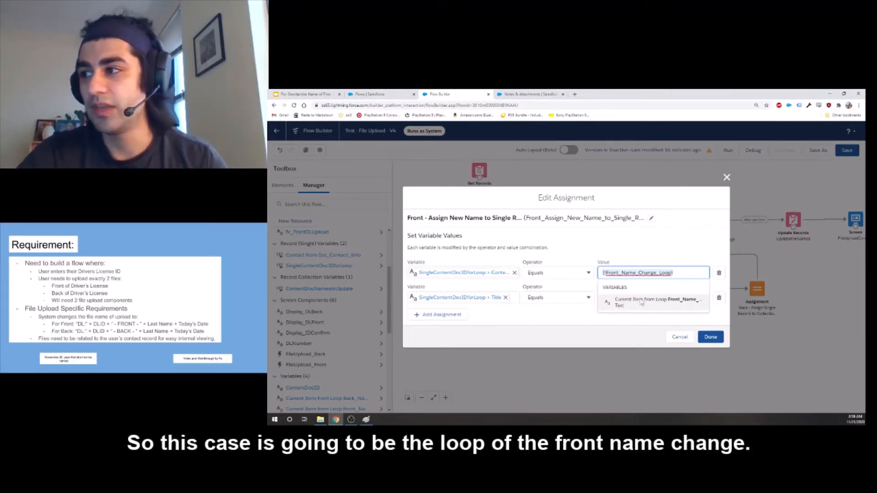
{"action": "left_click", "coordinate": [676, 302]}
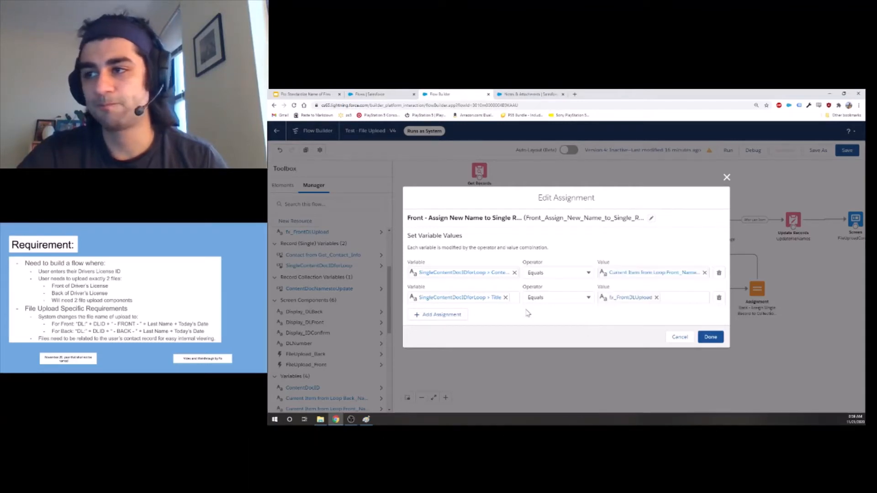
Check the variable and formula used in the front assignment's Title row, and close the assignment.
{"action": "left_click", "coordinate": [498, 298]}
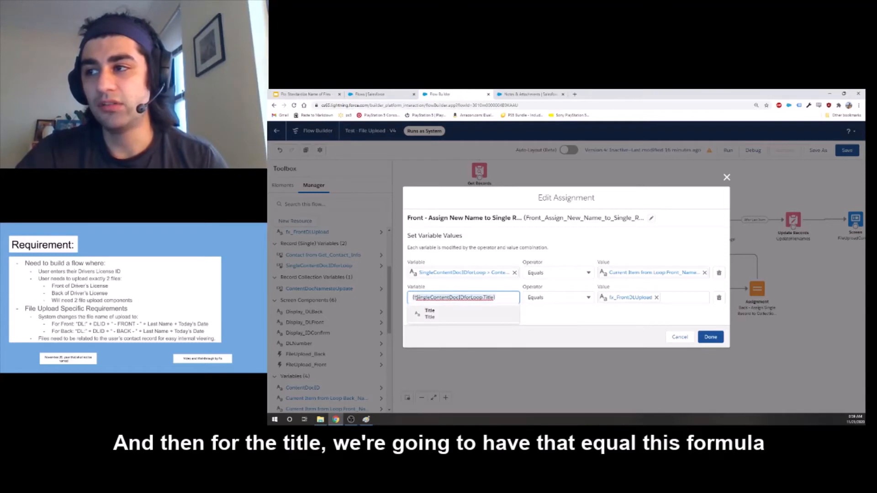
{"action": "left_click", "coordinate": [561, 313]}
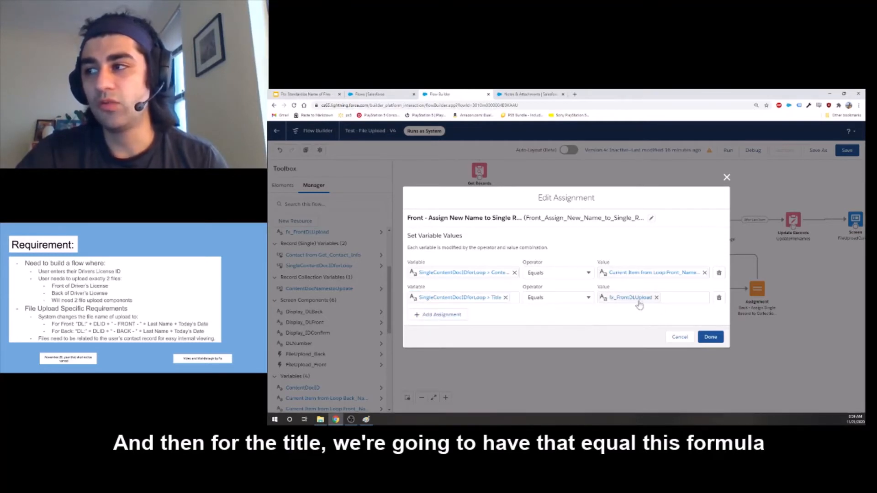
{"action": "left_click", "coordinate": [614, 303]}
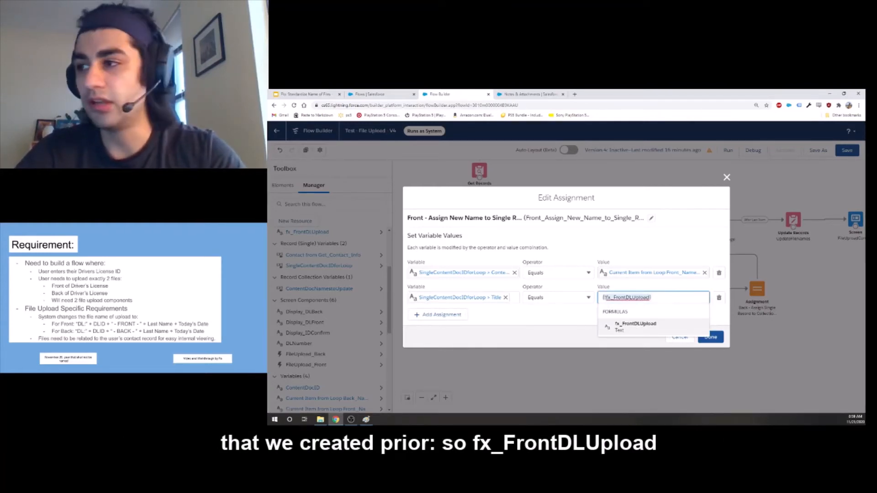
{"action": "left_click", "coordinate": [707, 337]}
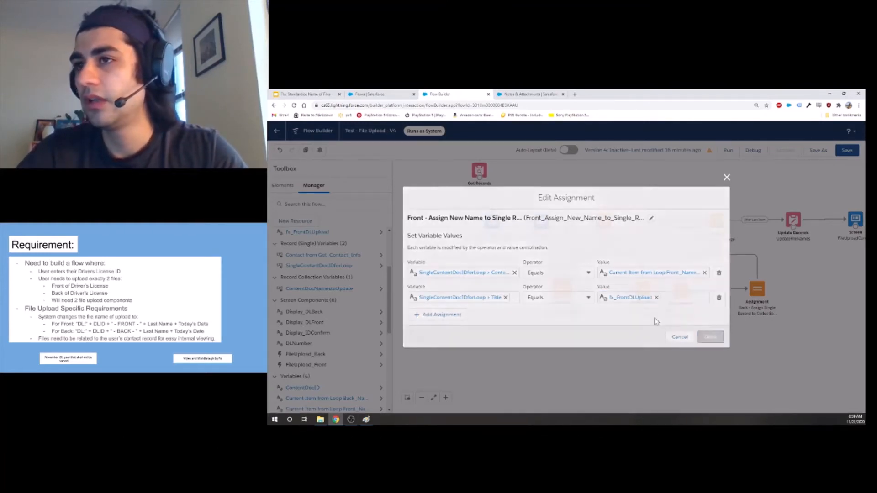
Inspect the fx_FrontDLUpload formula, especially the text conversion around the current date, and close it without changes.
{"action": "scroll", "coordinate": [317, 268], "scroll_direction": "up", "scroll_amount": 1}
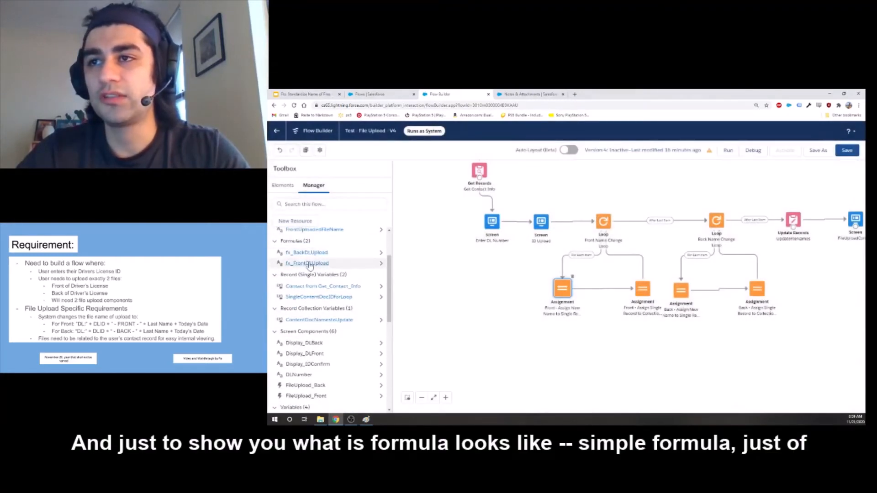
{"action": "left_click", "coordinate": [314, 263]}
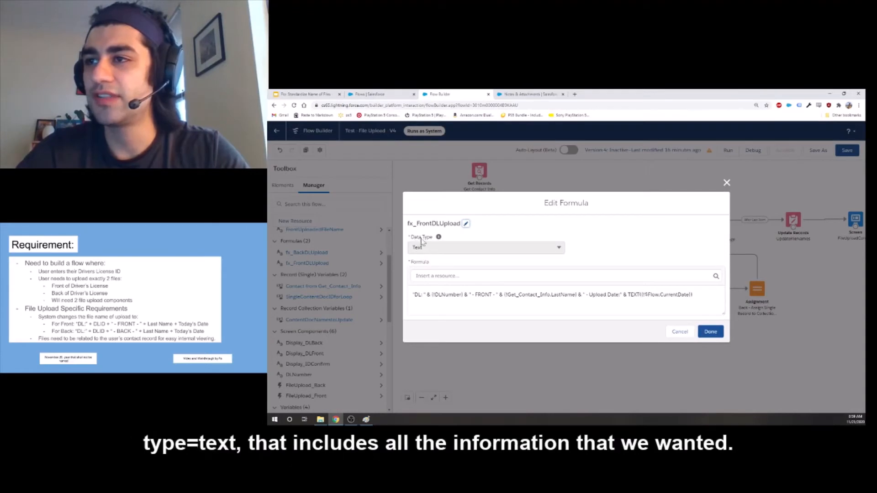
{"action": "left_click_drag", "start_coordinate": [412, 295], "coordinate": [693, 295]}
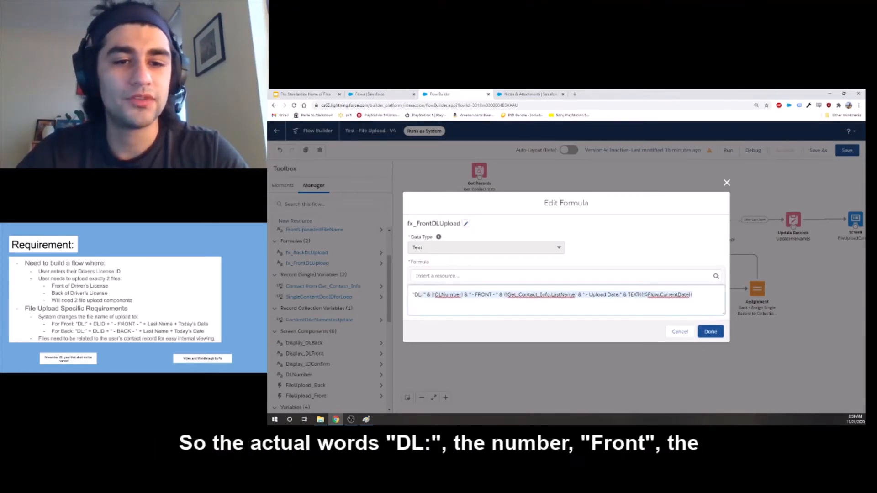
{"action": "left_click", "coordinate": [415, 294]}
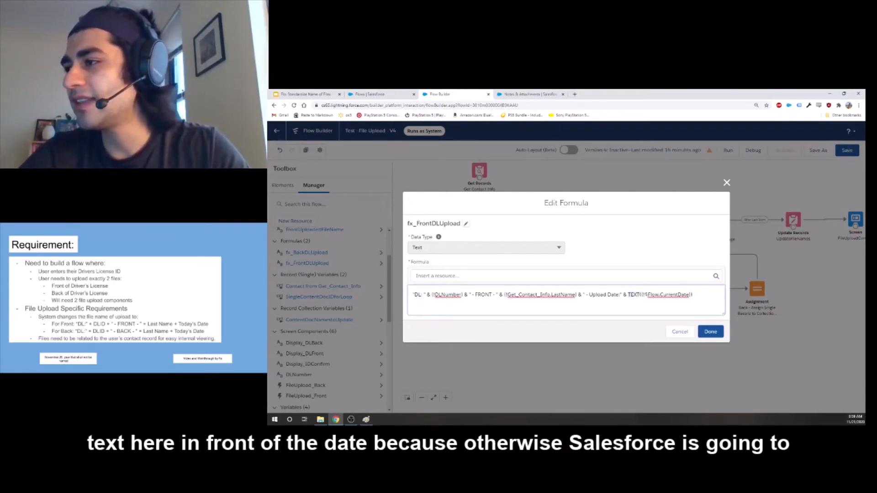
{"action": "left_click_drag", "start_coordinate": [647, 295], "coordinate": [689, 295]}
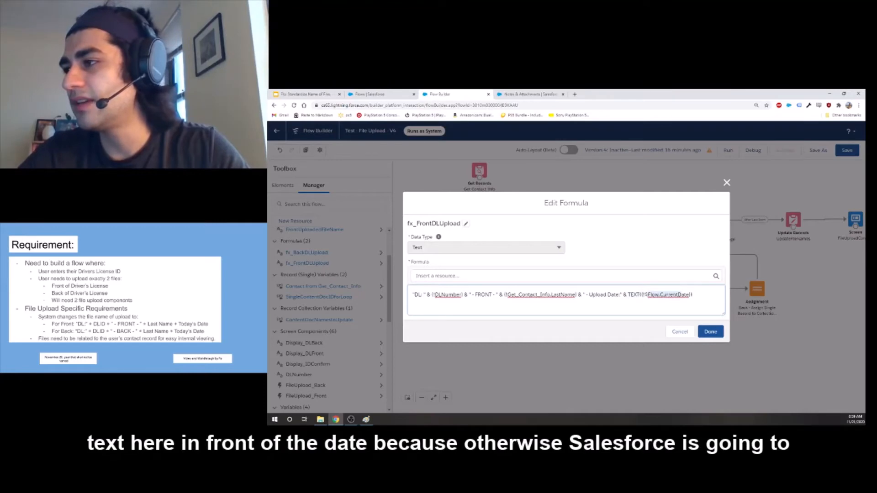
{"action": "triple_click", "coordinate": [668, 294]}
{"action": "left_click", "coordinate": [679, 332]}
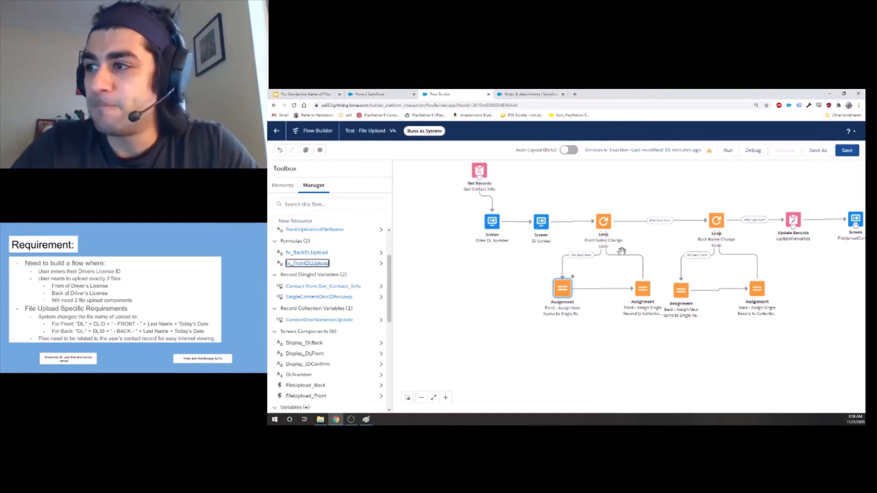
Recheck the front new-name assignment, and inspect the collection variable in the front assignment that adds the single record to the collection.
{"action": "double_click", "coordinate": [559, 293]}
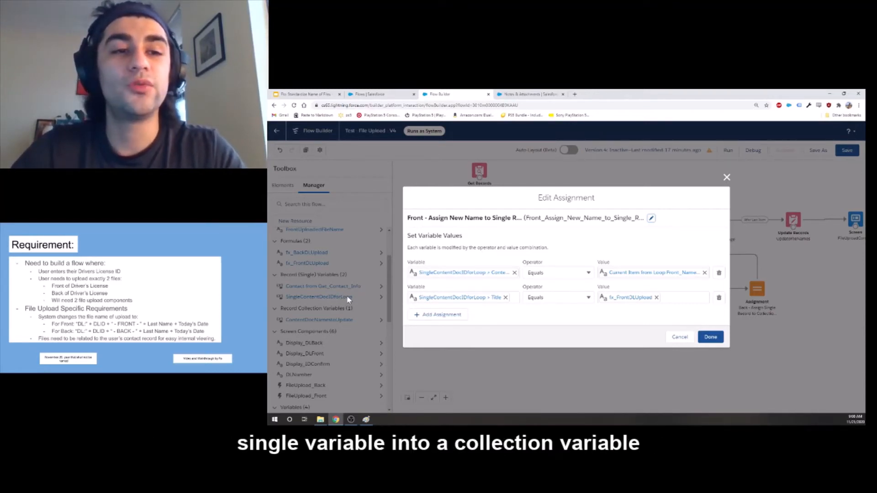
{"action": "left_click", "coordinate": [679, 337]}
{"action": "double_click", "coordinate": [642, 288]}
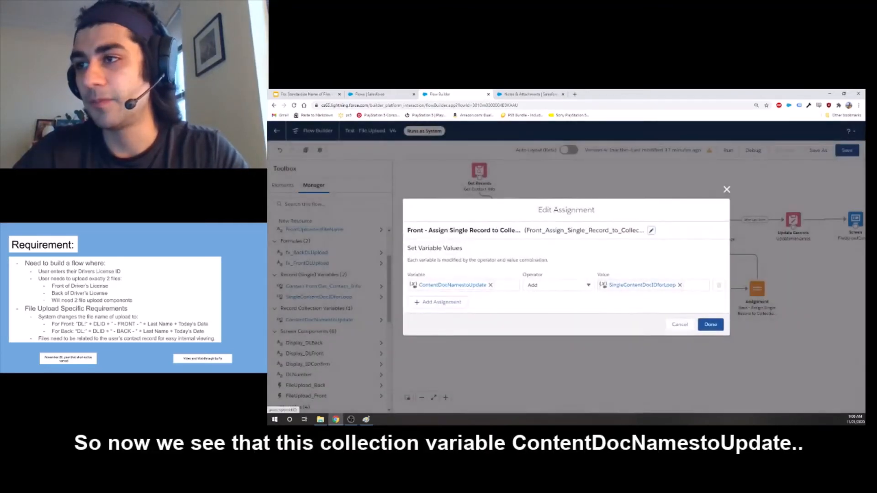
{"action": "left_click", "coordinate": [428, 285]}
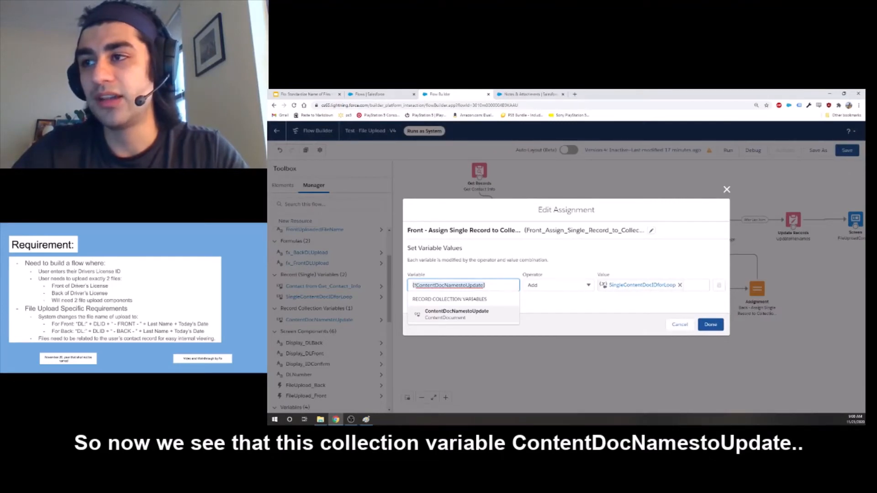
{"action": "left_click", "coordinate": [530, 300]}
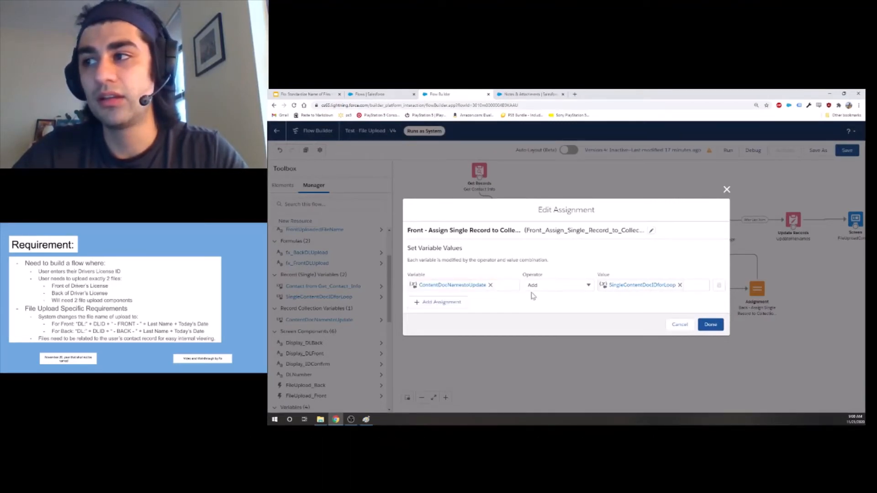
Compare the single record value being added with the ContentDocNamestoUpdate collection variable that receives it.
{"action": "left_click", "coordinate": [636, 286]}
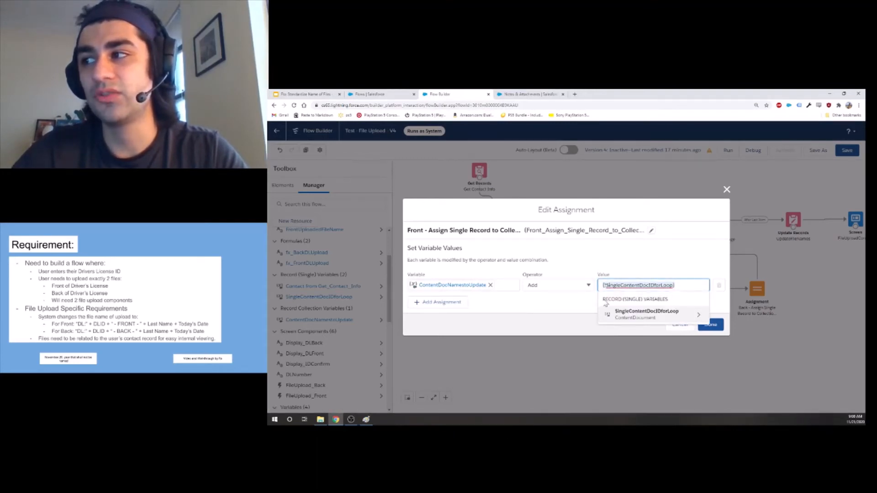
{"action": "left_click", "coordinate": [527, 309]}
{"action": "left_click", "coordinate": [465, 287]}
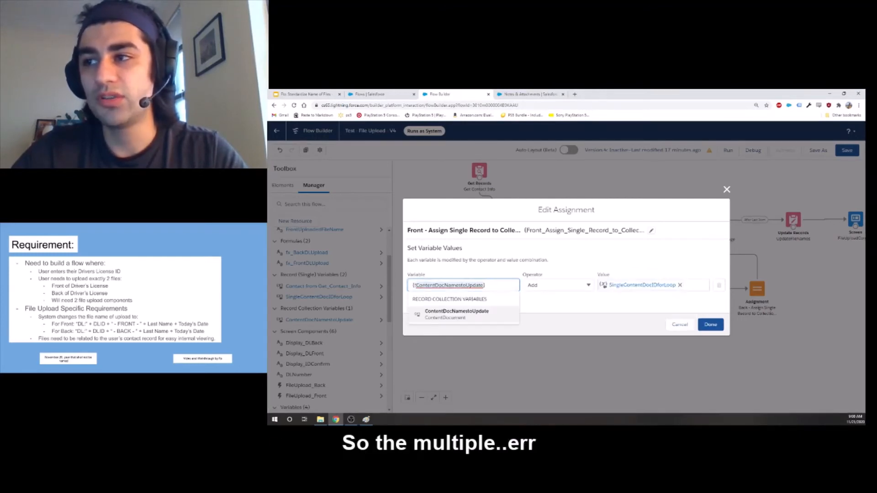
{"action": "left_click", "coordinate": [470, 311]}
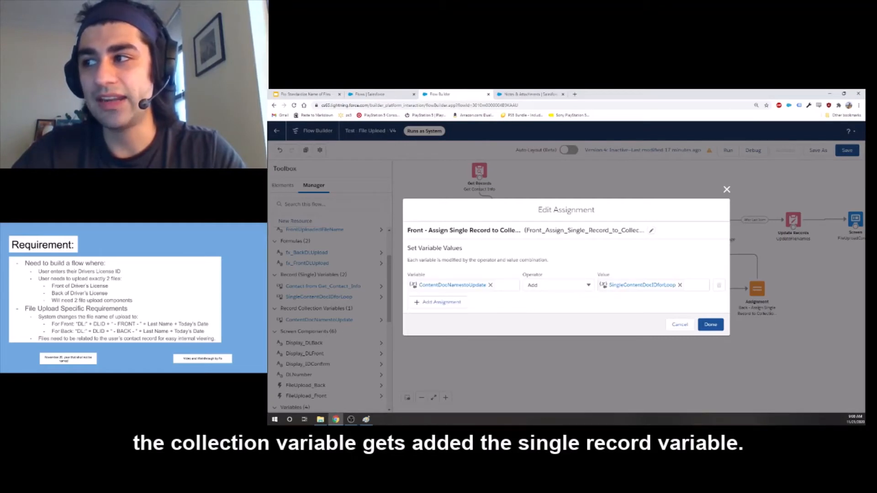
Examine the assignment's SingleContentDocIDforLoop value as a whole record variable rather than one of its fields, and close the assignment.
{"action": "left_click", "coordinate": [639, 286]}
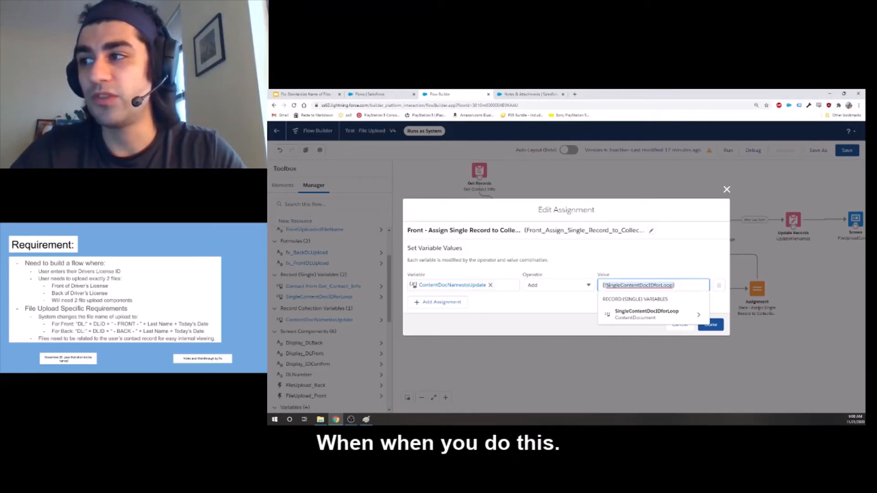
{"action": "left_click", "coordinate": [617, 265]}
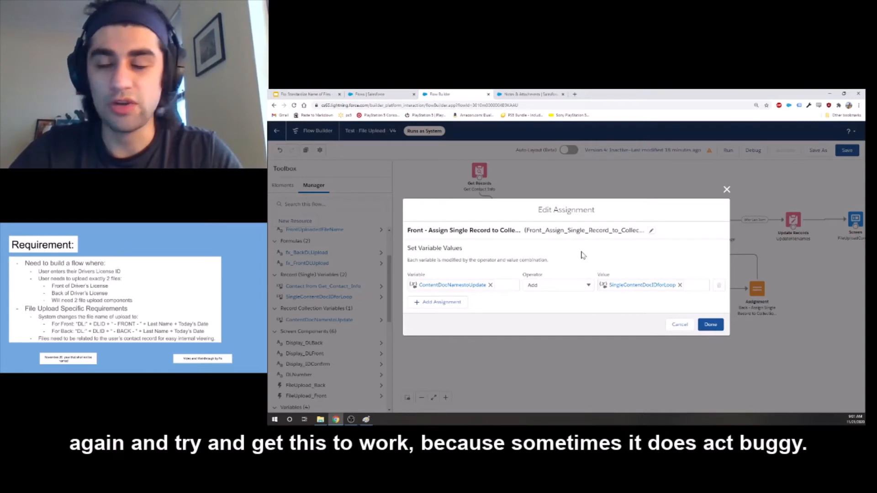
{"action": "left_click", "coordinate": [649, 285]}
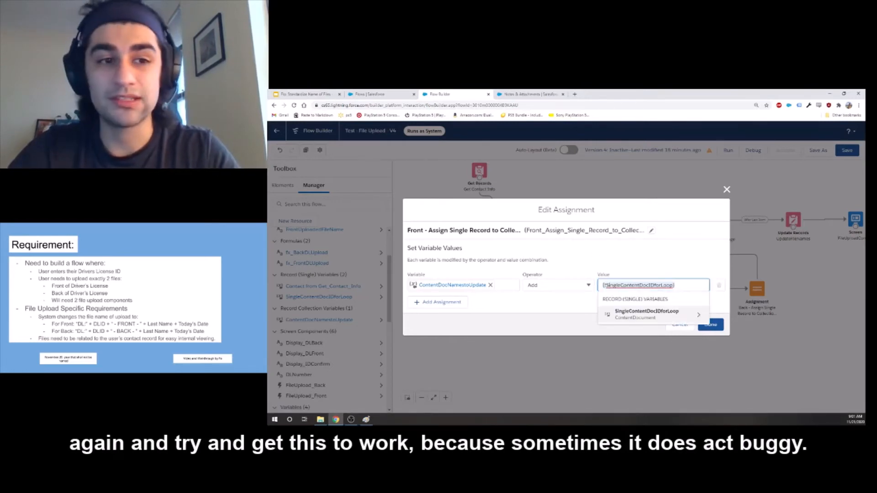
{"action": "left_click", "coordinate": [655, 257]}
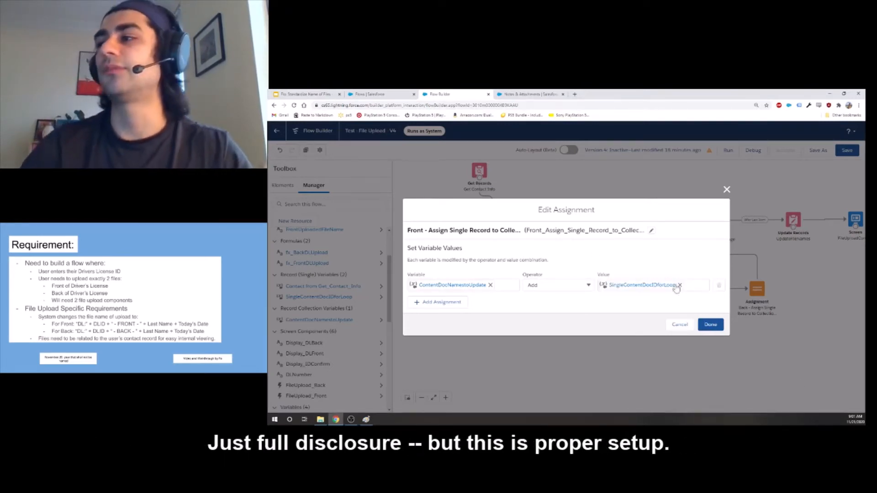
{"action": "left_click", "coordinate": [636, 290]}
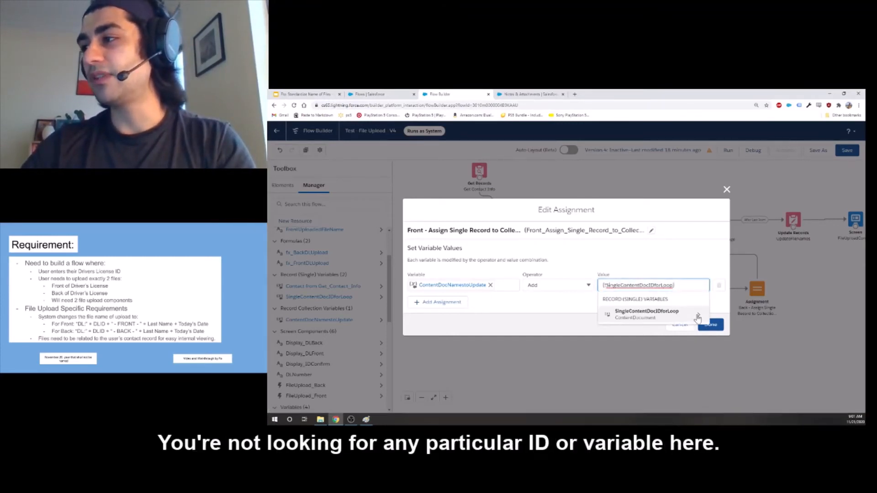
{"action": "left_click", "coordinate": [697, 317]}
{"action": "left_click", "coordinate": [586, 307]}
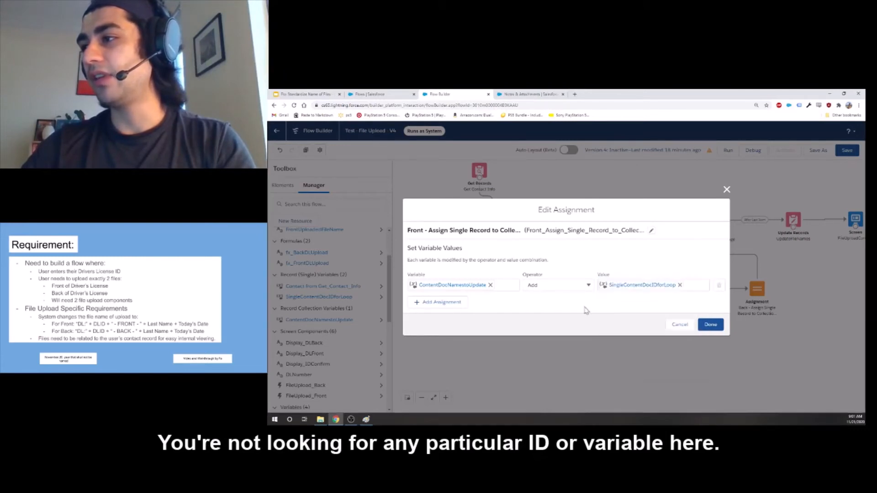
{"action": "left_click", "coordinate": [623, 287]}
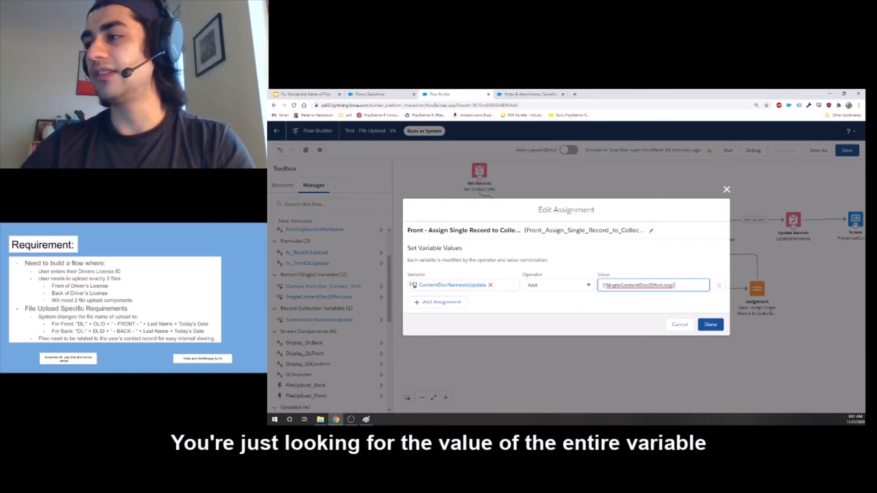
{"action": "left_click", "coordinate": [637, 305]}
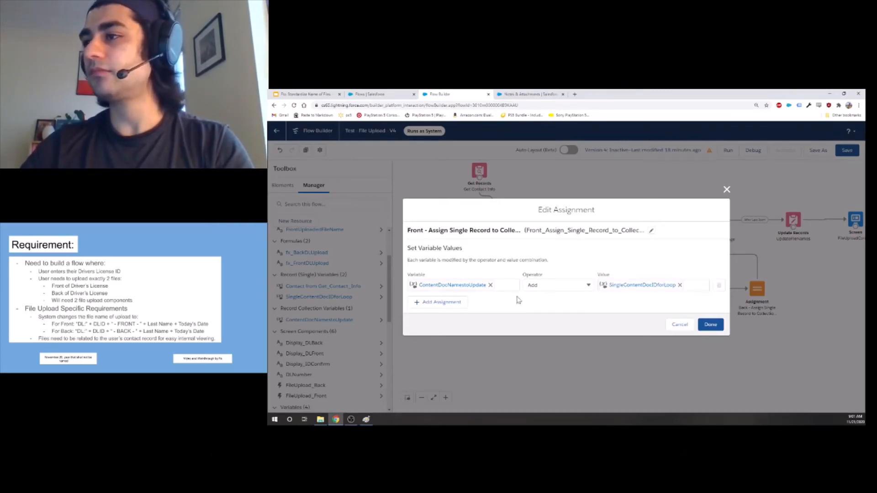
{"action": "left_click", "coordinate": [709, 325]}
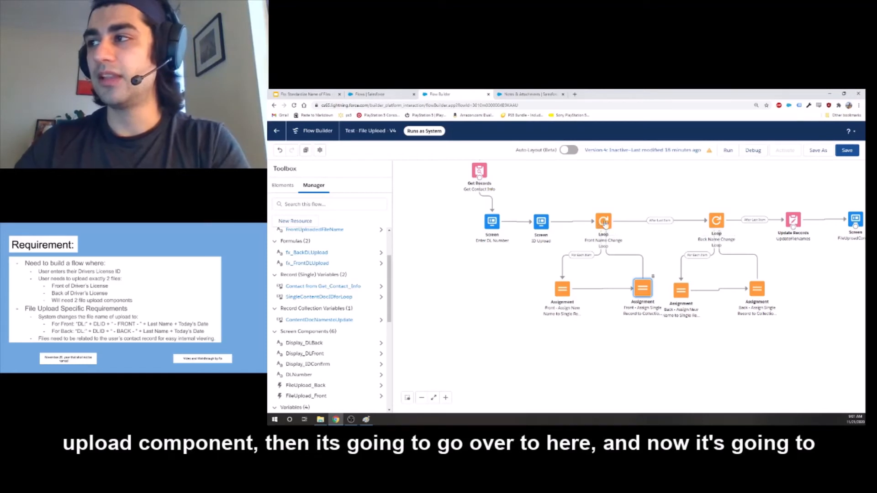
Open the Back Name Change Loop, check which collection variable it iterates over, and close it.
{"action": "double_click", "coordinate": [717, 220]}
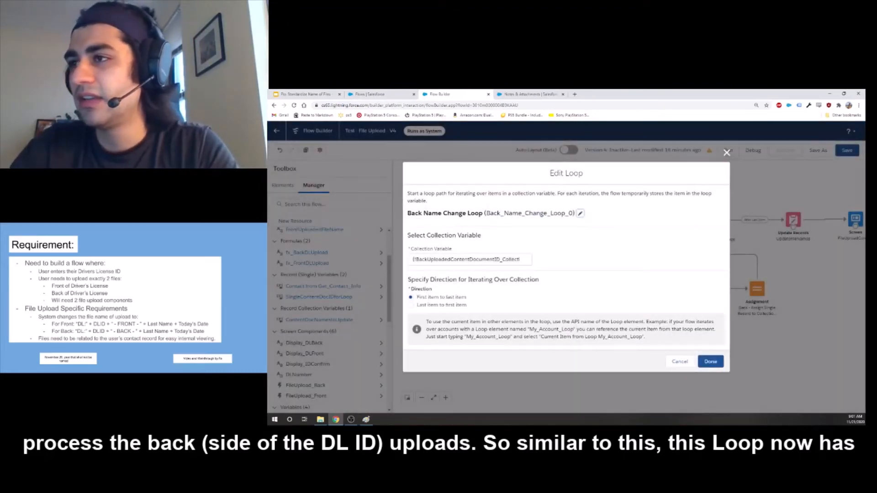
{"action": "double_click", "coordinate": [470, 260]}
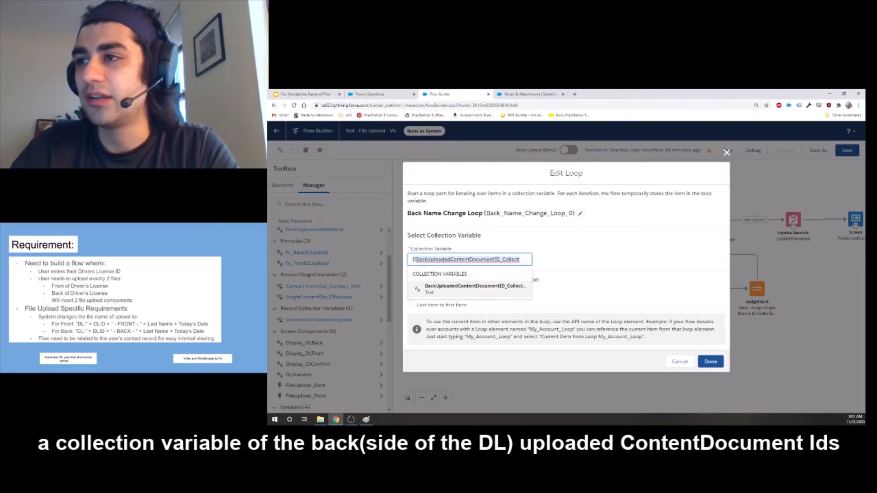
{"action": "left_click", "coordinate": [681, 361]}
Open the back new-name assignment and examine how the single record's content document ID is set from the back loop's current item.
{"action": "double_click", "coordinate": [681, 288]}
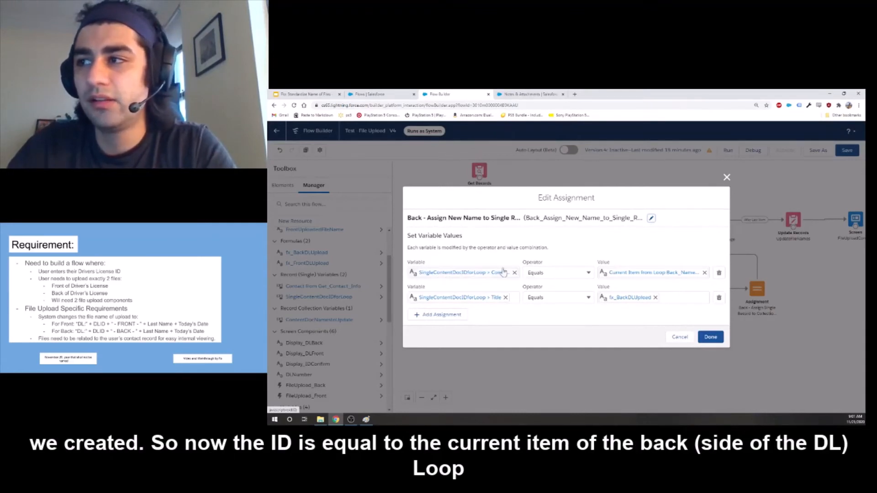
{"action": "left_click", "coordinate": [459, 274]}
{"action": "left_click", "coordinate": [558, 273]}
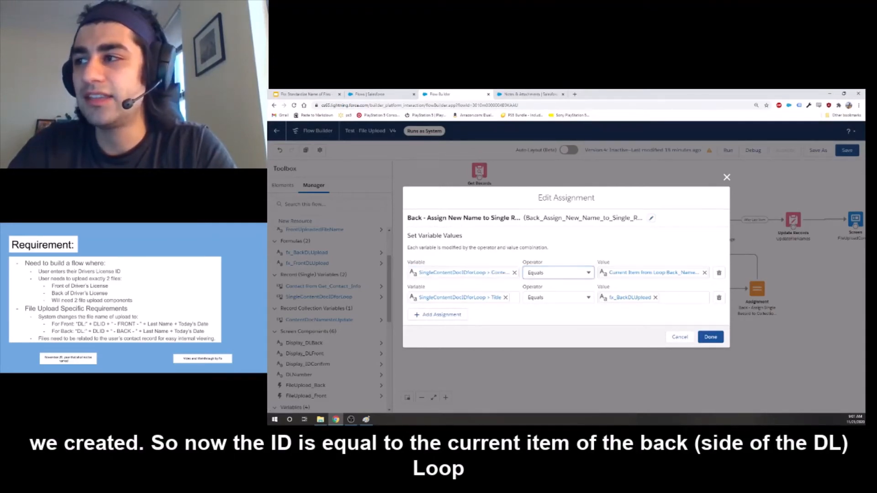
{"action": "left_click", "coordinate": [648, 274]}
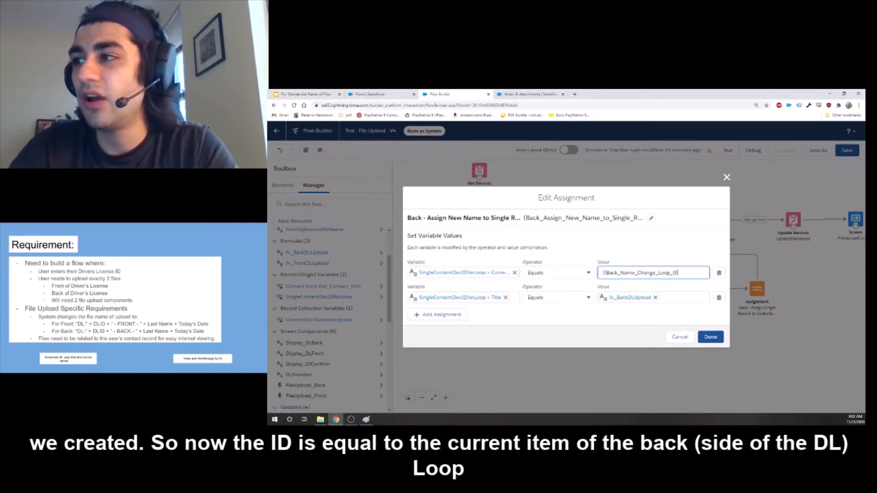
{"action": "double_click", "coordinate": [648, 273]}
{"action": "left_click", "coordinate": [658, 301]}
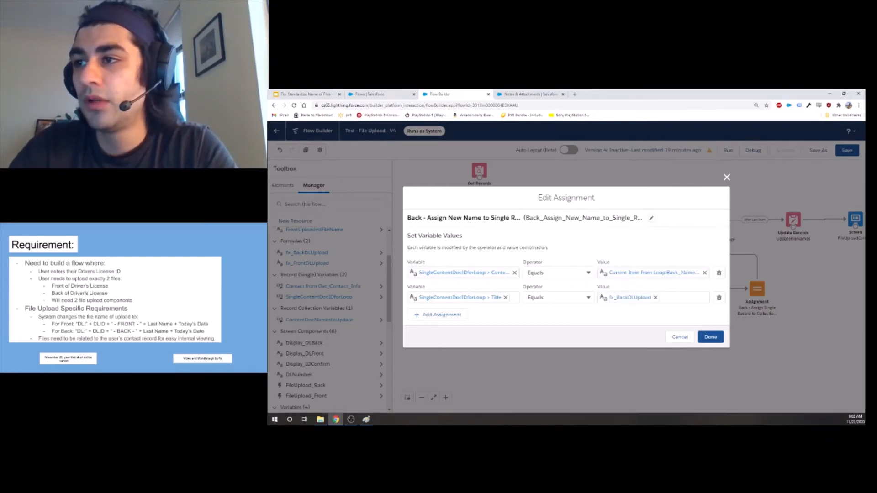
Check the formula assigned to the single record's Title, close the assignment, and review the expression of the fx_BackDLUpload formula.
{"action": "left_click", "coordinate": [475, 297]}
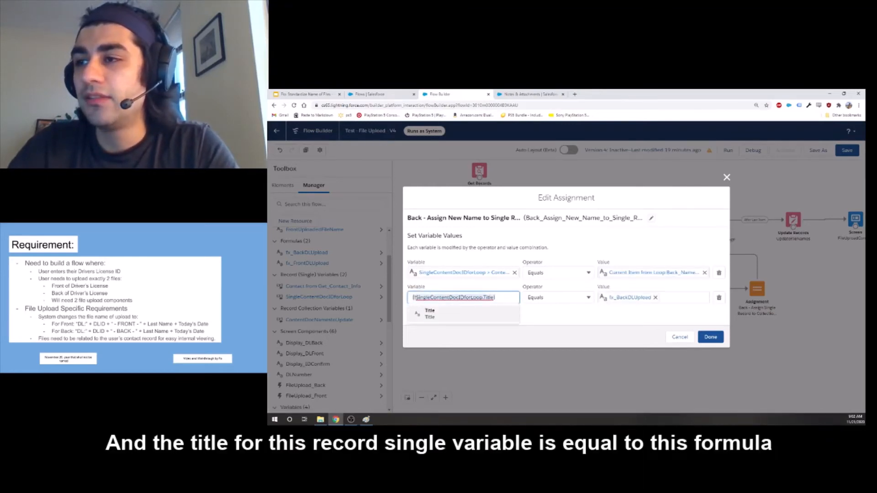
{"action": "left_click", "coordinate": [458, 286]}
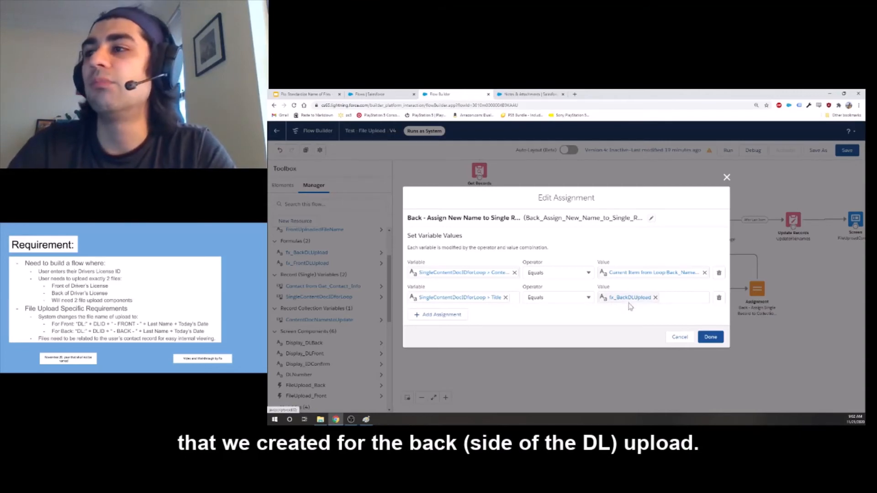
{"action": "left_click", "coordinate": [714, 338]}
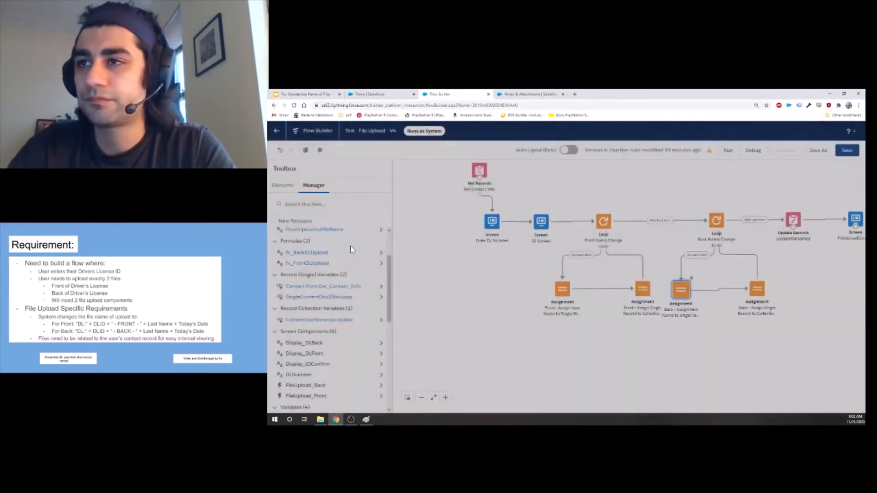
{"action": "left_click", "coordinate": [337, 253]}
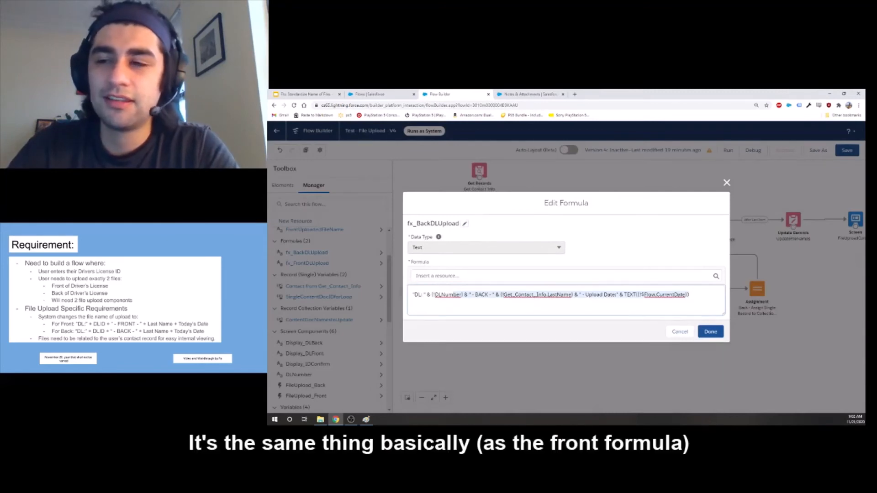
{"action": "left_click", "coordinate": [711, 334]}
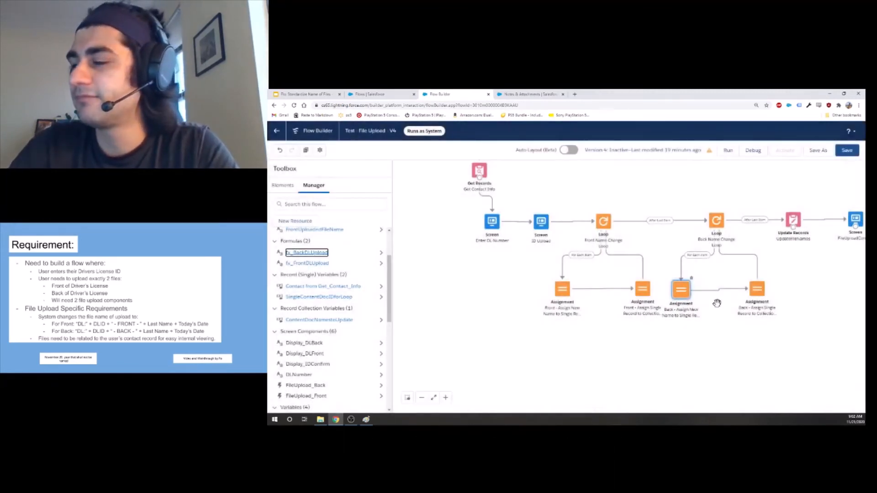
Review the back assignment that adds the single record to the collection, and inspect the record collection used by the UpdateFileNames element.
{"action": "double_click", "coordinate": [756, 290]}
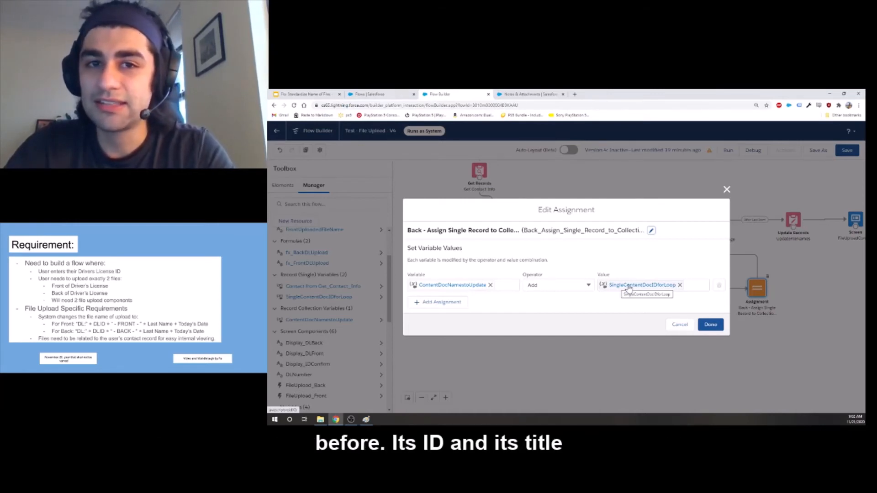
{"action": "left_click", "coordinate": [708, 326]}
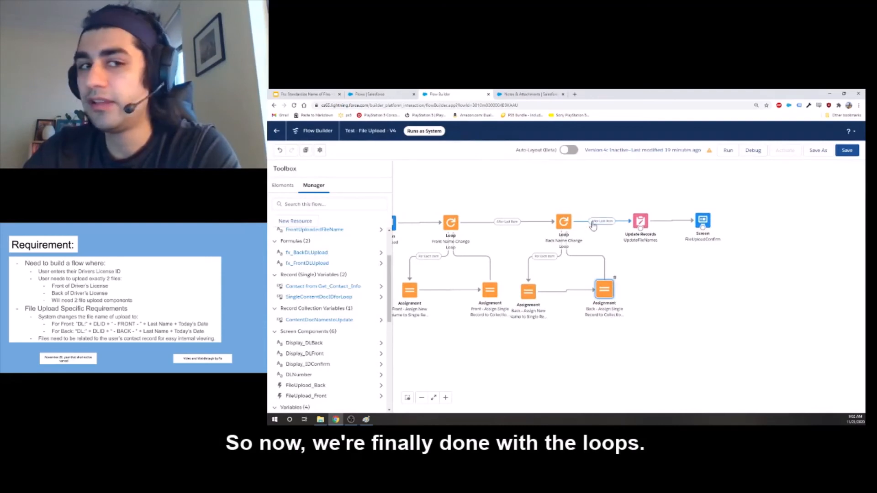
{"action": "double_click", "coordinate": [636, 223]}
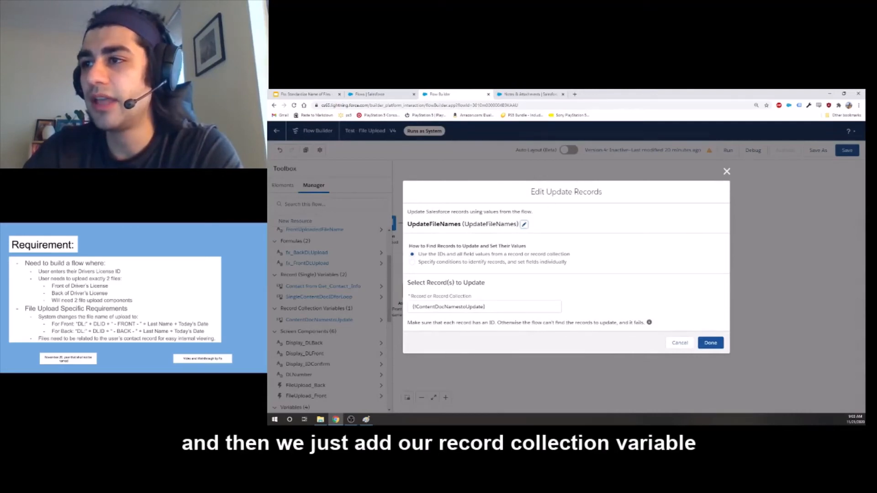
{"action": "double_click", "coordinate": [450, 307]}
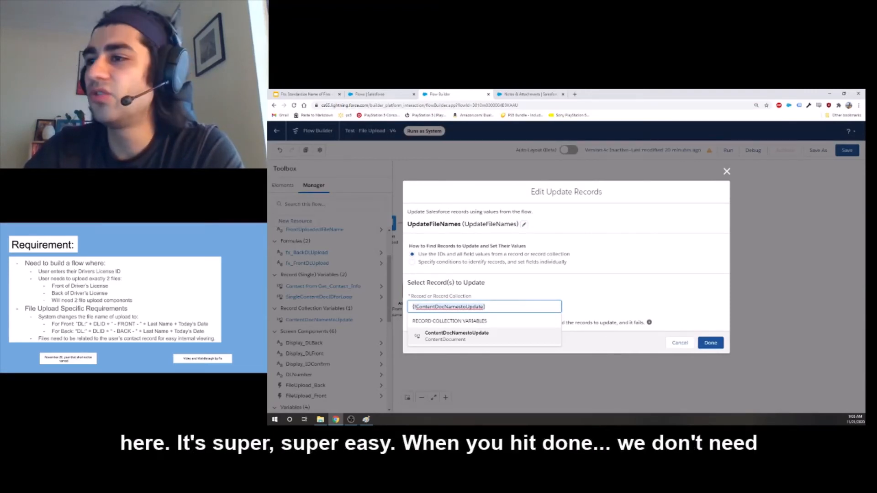
{"action": "left_click", "coordinate": [456, 336]}
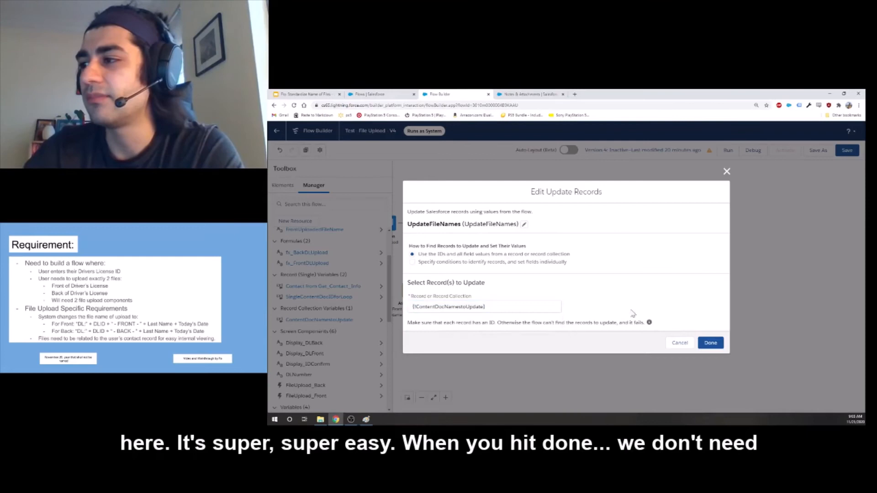
{"action": "left_click", "coordinate": [711, 342]}
Open the final upload confirmation screen, inspect its Display_IDConfirm display text, and close it.
{"action": "left_click", "coordinate": [702, 221]}
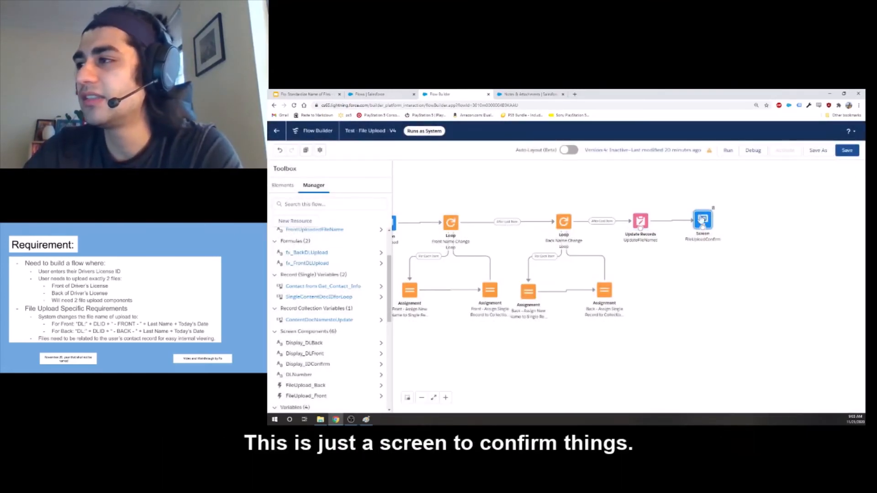
{"action": "double_click", "coordinate": [702, 221]}
{"action": "left_click", "coordinate": [551, 233]}
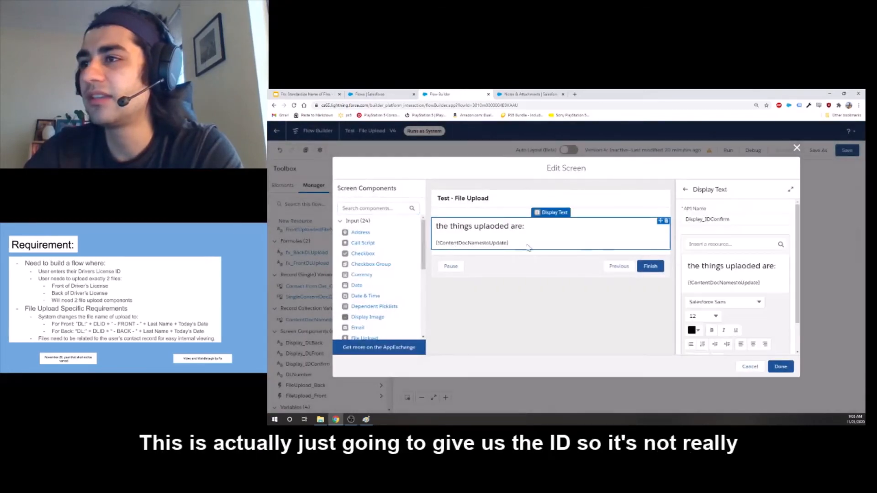
{"action": "double_click", "coordinate": [749, 285]}
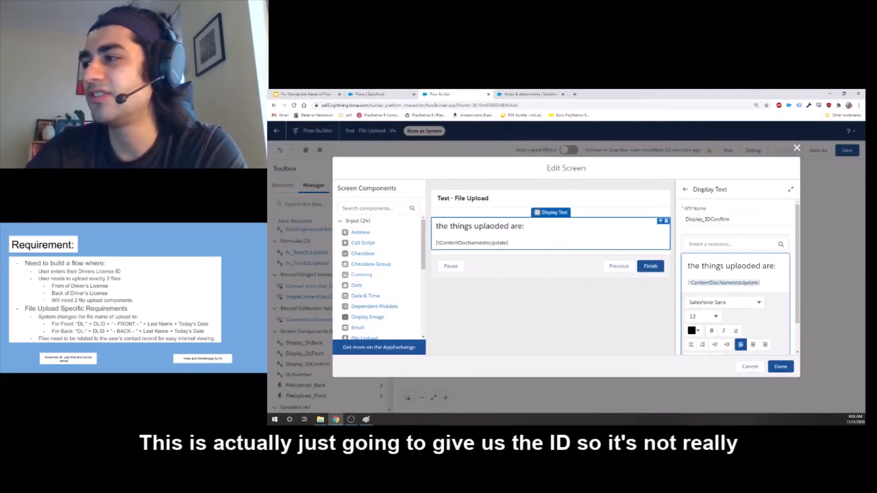
{"action": "right_click", "coordinate": [757, 350]}
{"action": "left_click", "coordinate": [779, 367]}
{"action": "left_click", "coordinate": [780, 366]}
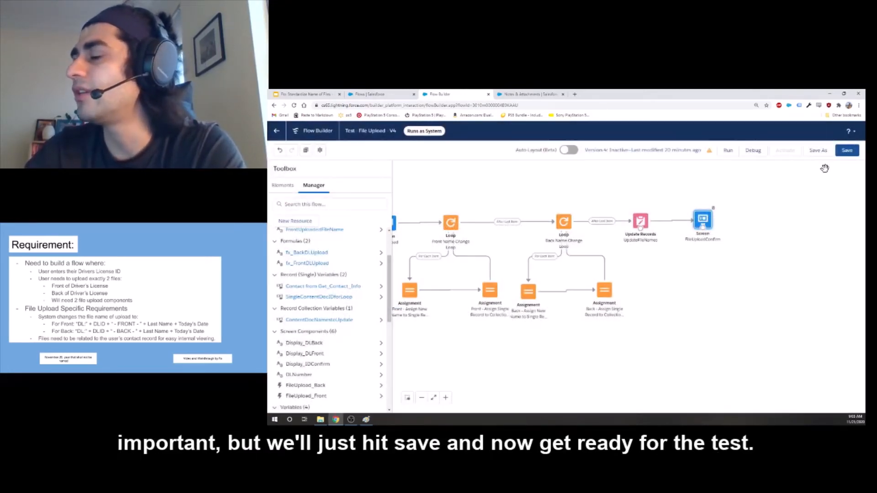
Save the flow, dismiss the issues notice, and launch a debug session.
{"action": "left_click", "coordinate": [846, 154]}
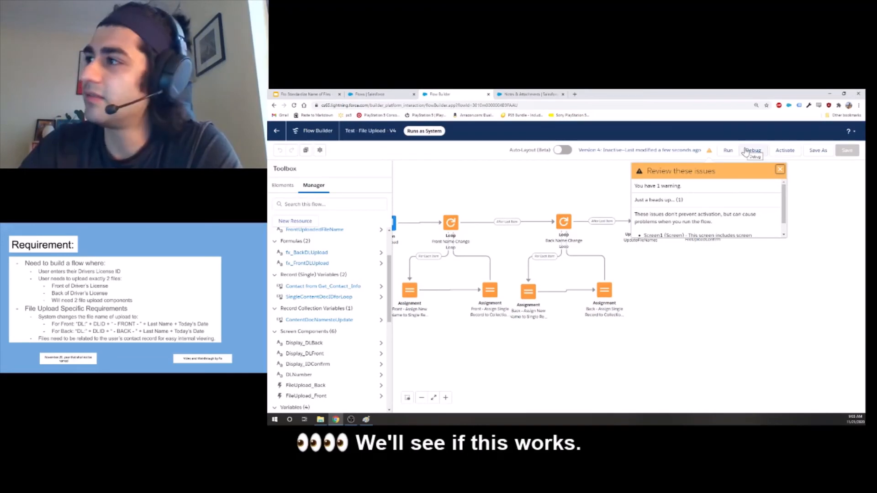
{"action": "left_click", "coordinate": [780, 170]}
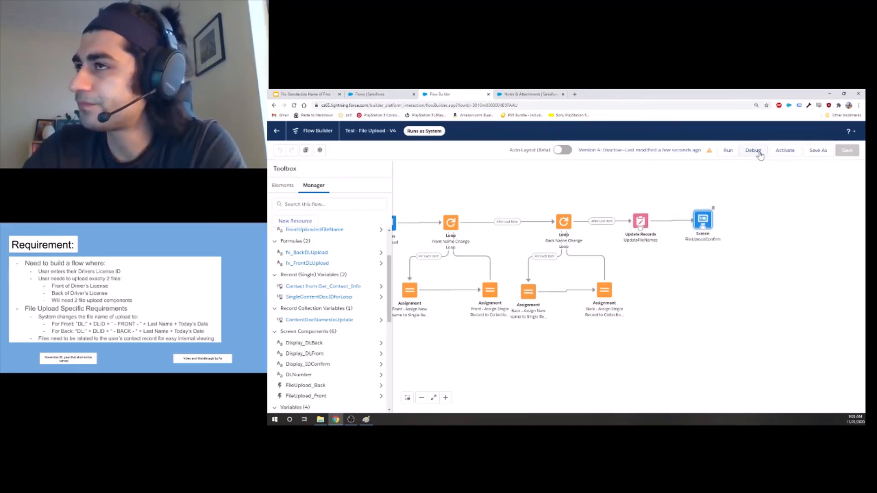
{"action": "left_click", "coordinate": [762, 153]}
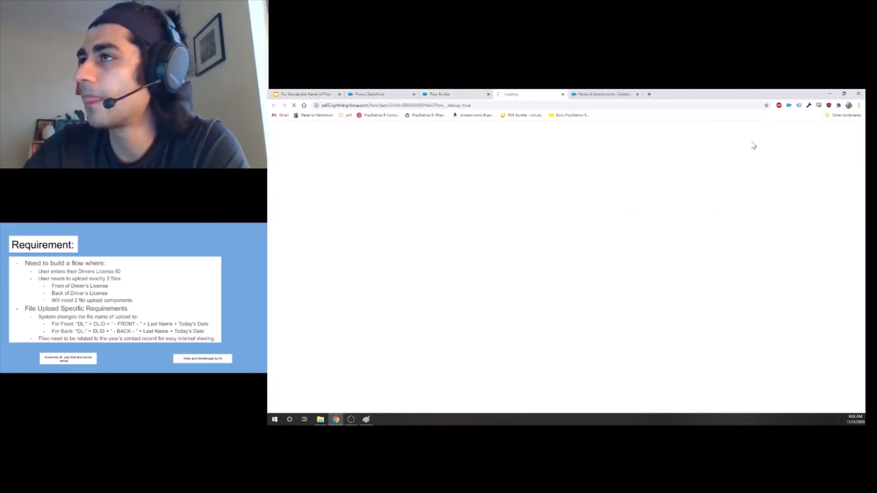
Open the first recently viewed contact's record as the test contact, and check its Notes & Attachments list before and after reloading the page.
{"action": "left_click", "coordinate": [593, 96]}
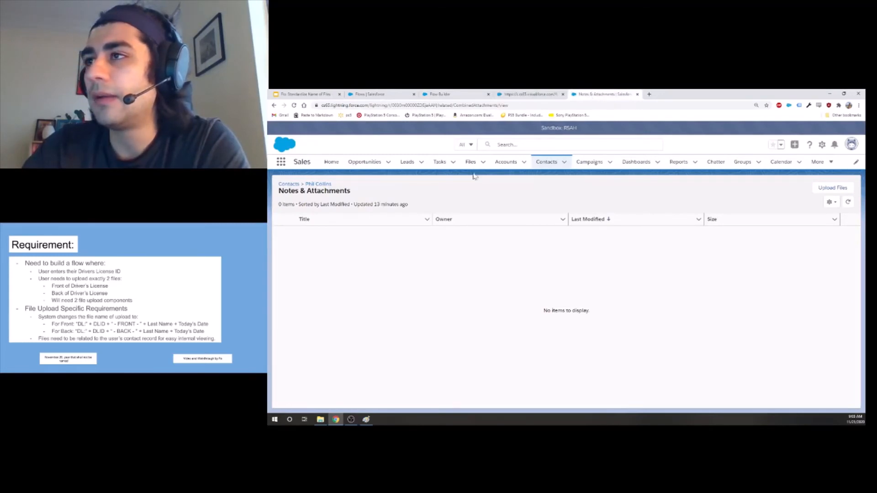
{"action": "left_click", "coordinate": [547, 161]}
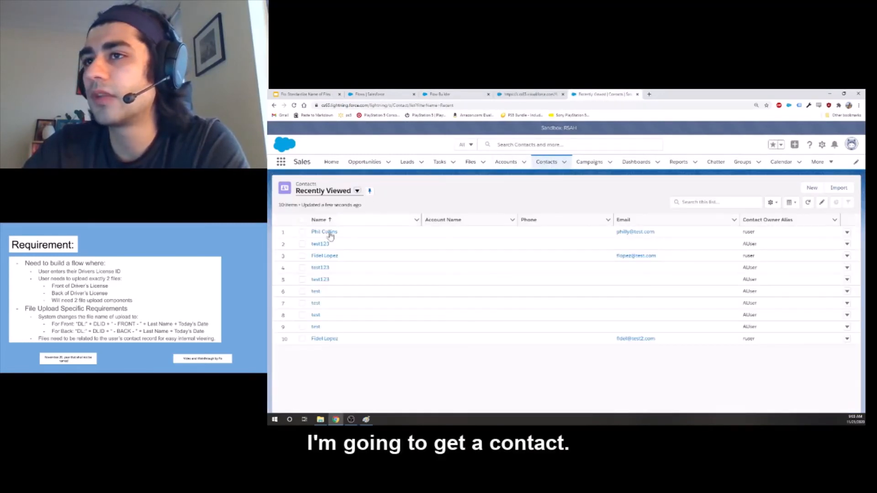
{"action": "left_click", "coordinate": [330, 233]}
{"action": "scroll", "coordinate": [480, 272], "scroll_direction": "down", "scroll_amount": 2}
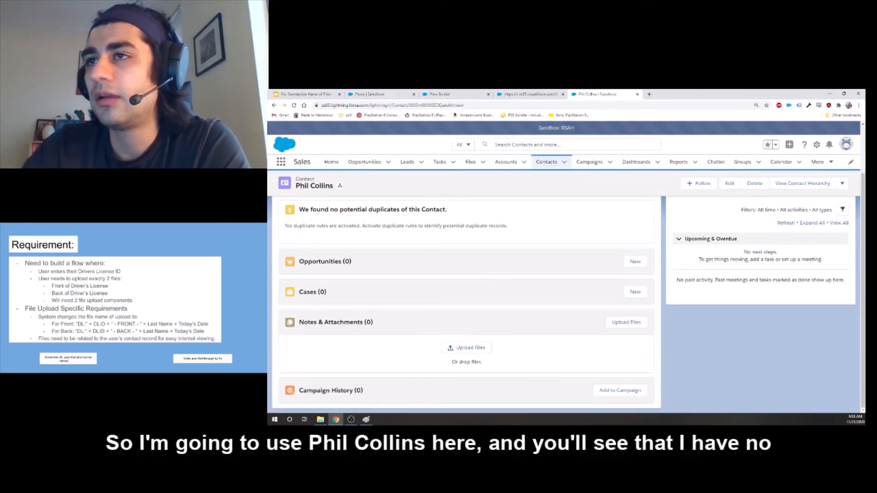
{"action": "scroll", "coordinate": [288, 204], "scroll_direction": "up", "scroll_amount": 2}
{"action": "scroll", "coordinate": [414, 228], "scroll_direction": "down", "scroll_amount": 2}
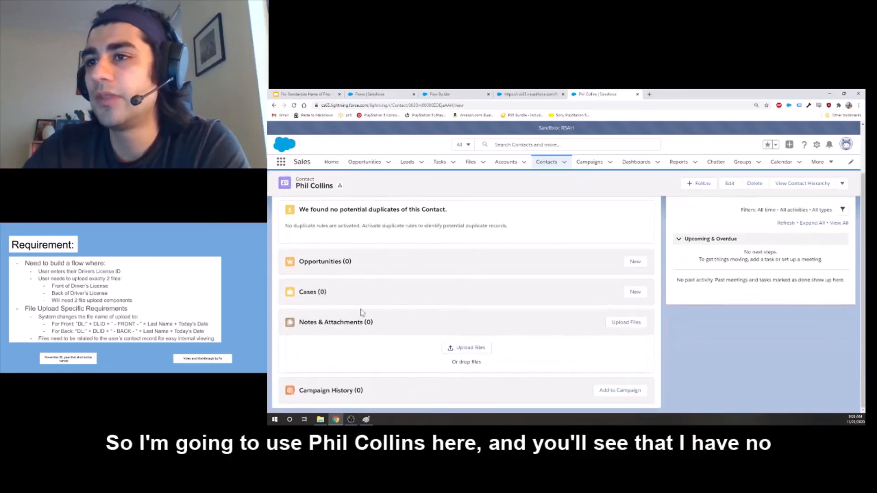
{"action": "left_click", "coordinate": [294, 106]}
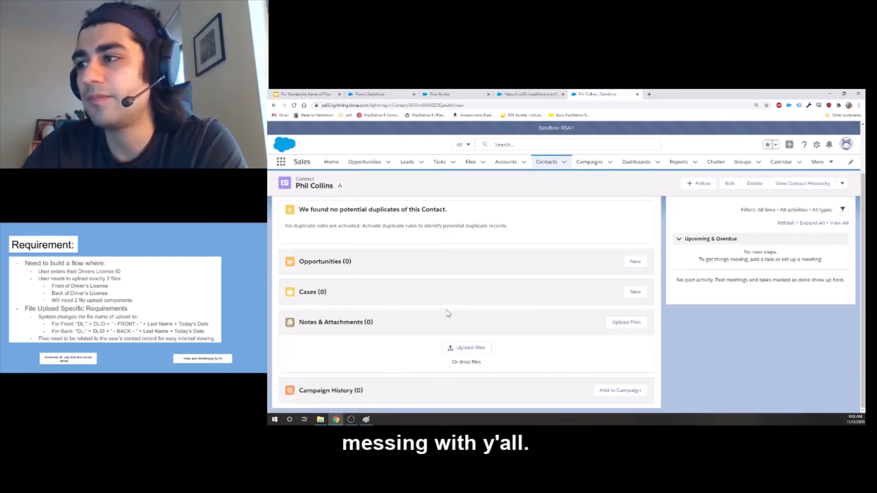
{"action": "scroll", "coordinate": [444, 312], "scroll_direction": "up", "scroll_amount": 2}
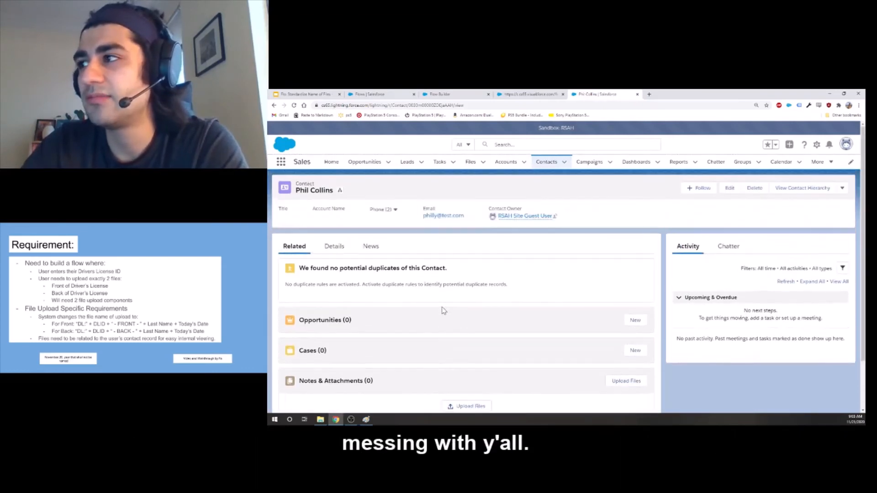
Copy the test contact's record ID from the page address, paste it as the LoggedInContactID input variable, and run the debug session.
{"action": "double_click", "coordinate": [432, 106]}
{"action": "right_click", "coordinate": [438, 106]}
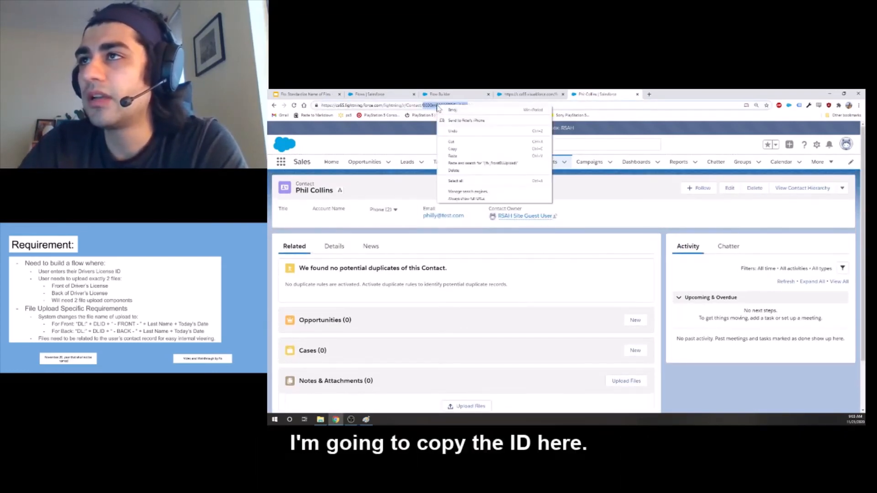
{"action": "left_click", "coordinate": [452, 149]}
{"action": "left_click", "coordinate": [530, 94]}
{"action": "left_click", "coordinate": [488, 306]}
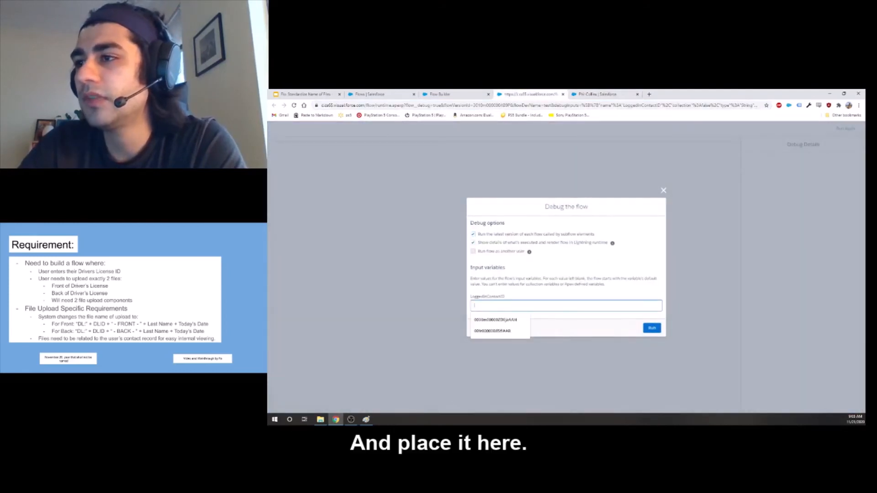
{"action": "right_click", "coordinate": [488, 305]}
{"action": "left_click", "coordinate": [507, 356]}
{"action": "left_click", "coordinate": [652, 328]}
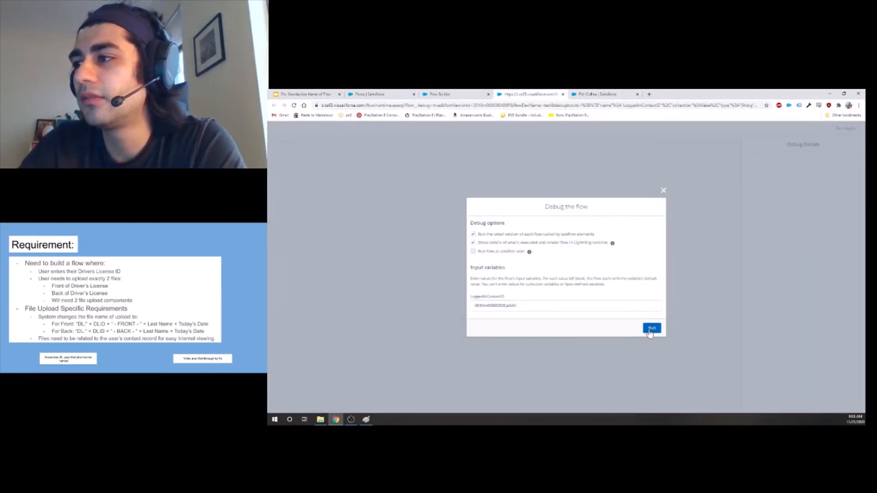
Enter the driver's license number in the running flow and advance to the screen for uploading the front and back files.
{"action": "left_click", "coordinate": [352, 170]}
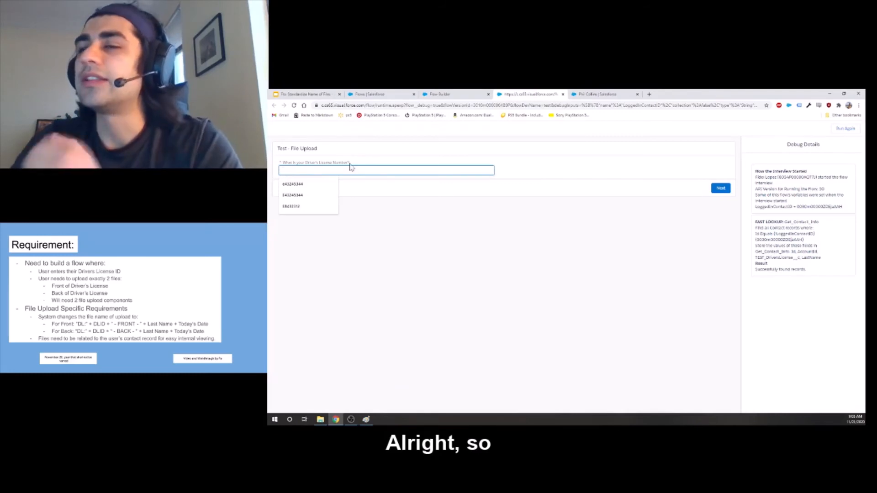
{"action": "type", "text": "E"}
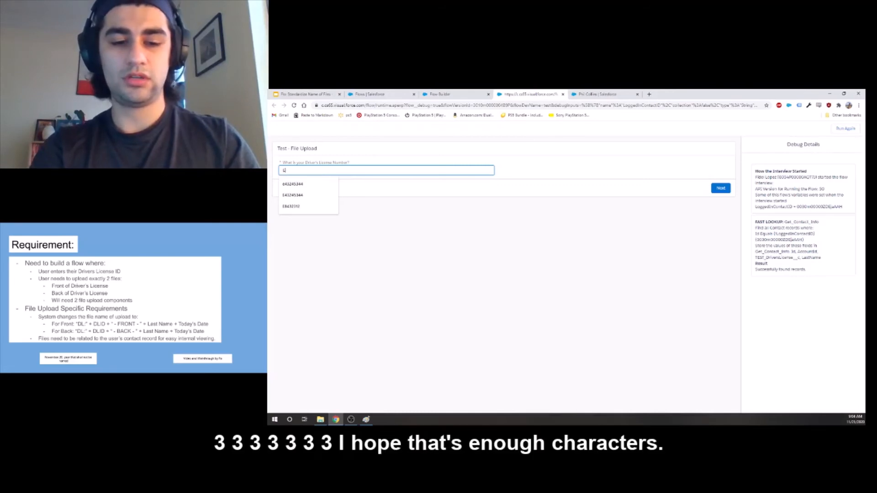
{"action": "type", "text": "3333333"}
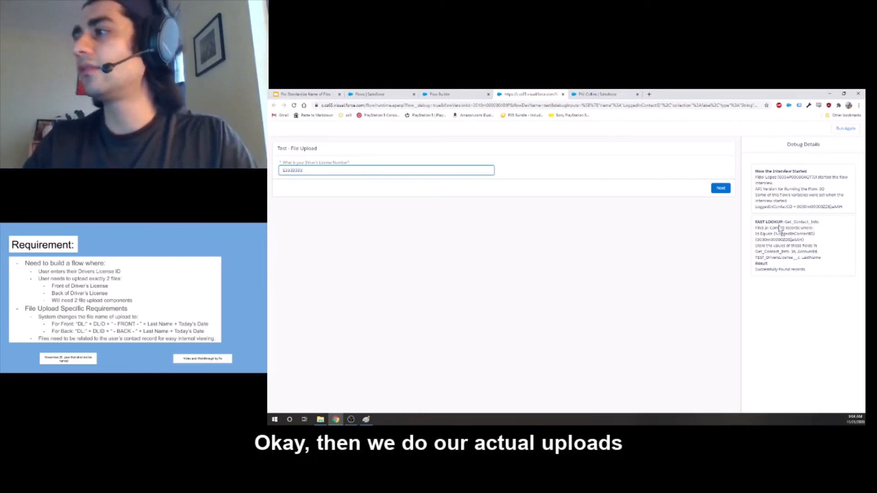
{"action": "left_click", "coordinate": [721, 188]}
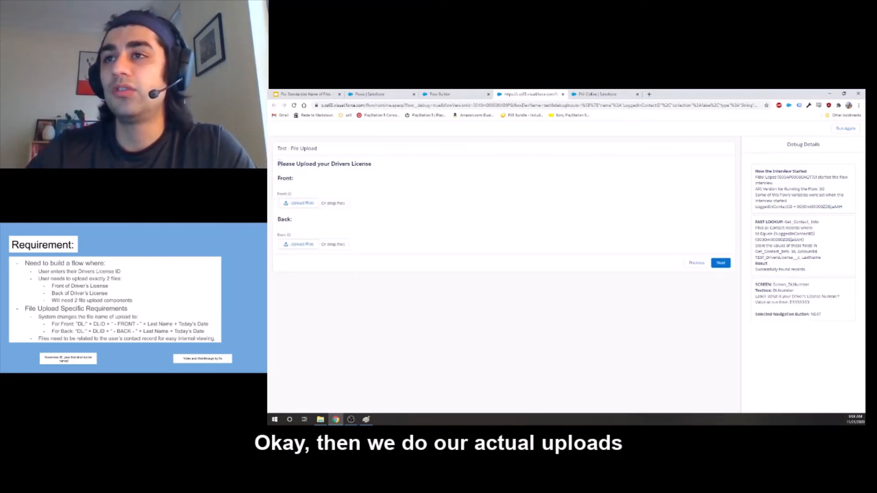
{"action": "left_click_drag", "start_coordinate": [278, 164], "coordinate": [357, 164]}
{"action": "left_click", "coordinate": [373, 170]}
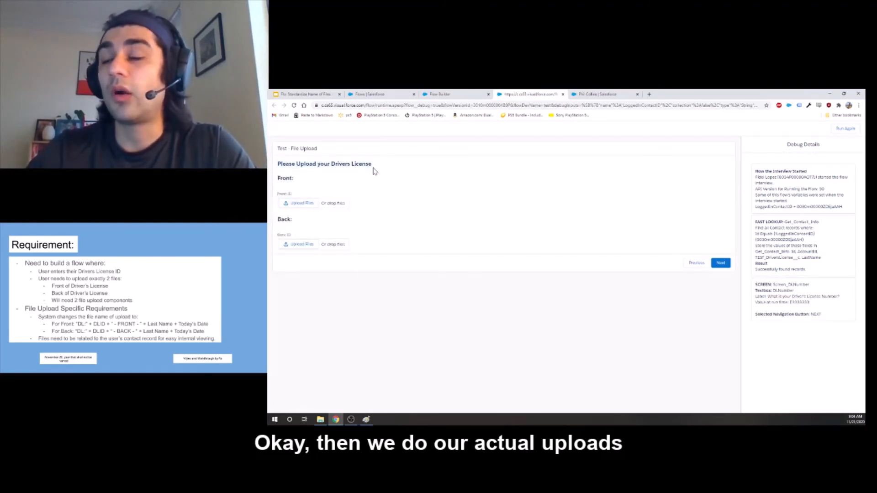
Upload the file "FloResume2020 new" from the Documents folder as the front of the driver's license and close the upload confirmation.
{"action": "left_click", "coordinate": [303, 203]}
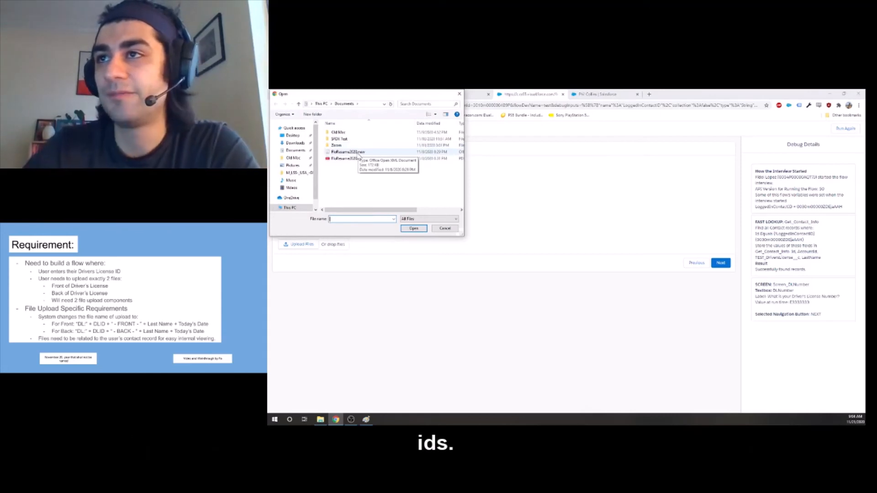
{"action": "left_click", "coordinate": [355, 153]}
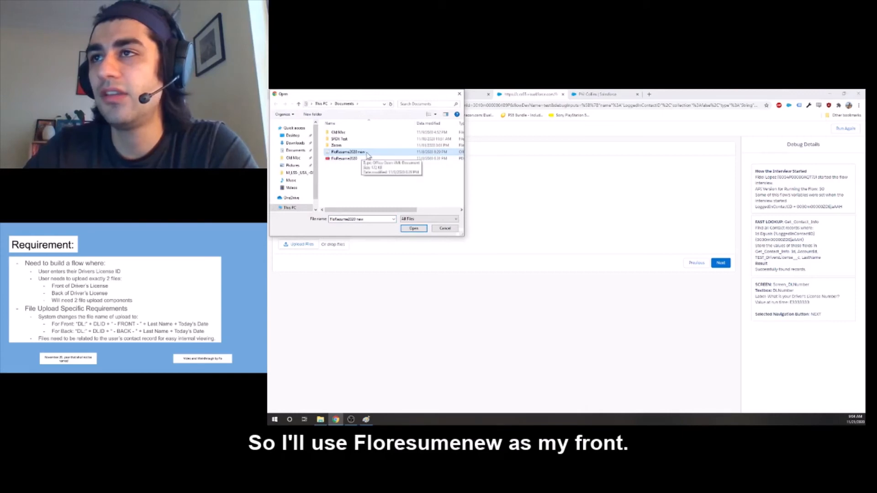
{"action": "left_click", "coordinate": [420, 229]}
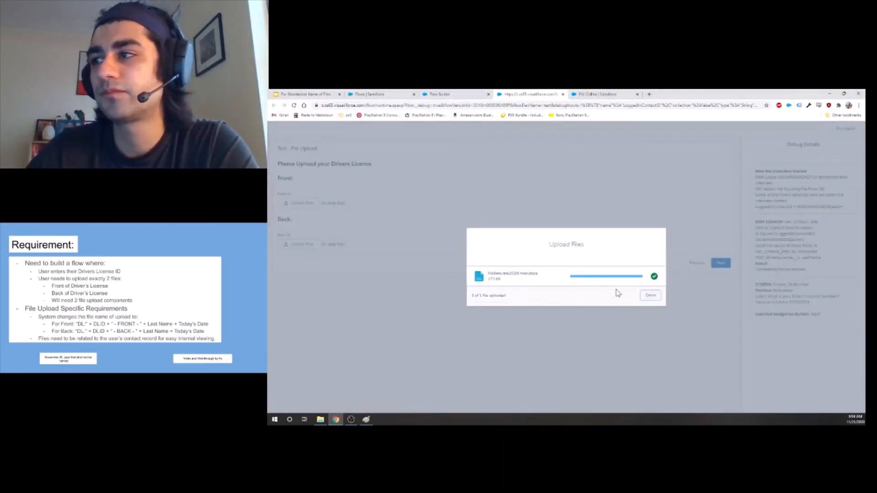
{"action": "left_click", "coordinate": [654, 296]}
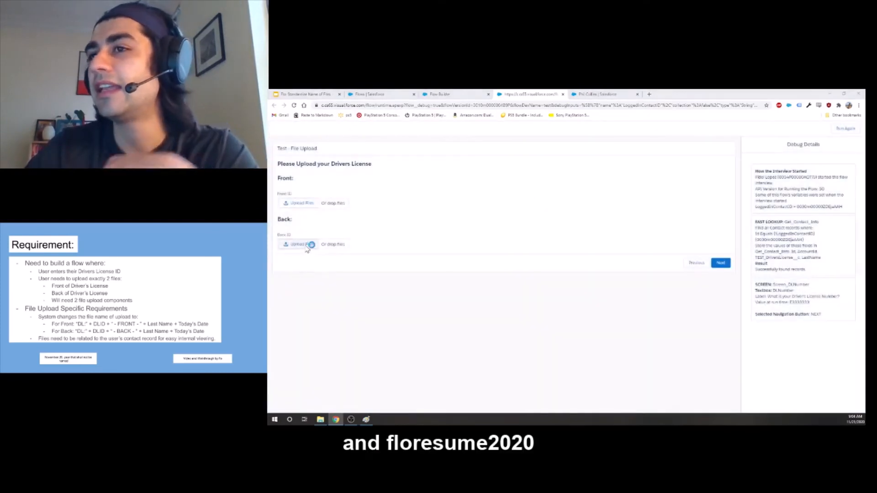
Upload the PDF "FloResume2020" as the back of the driver's license and close the upload confirmation.
{"action": "left_click", "coordinate": [303, 245]}
{"action": "left_click", "coordinate": [347, 152]}
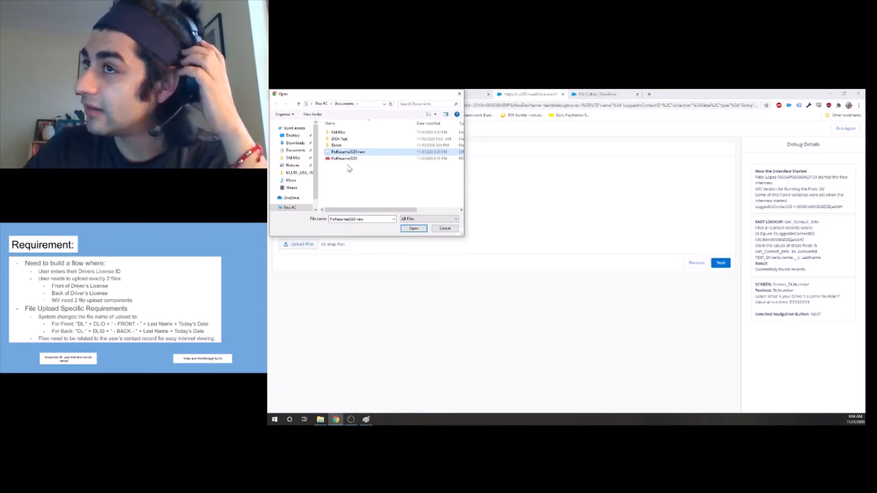
{"action": "left_click", "coordinate": [346, 159]}
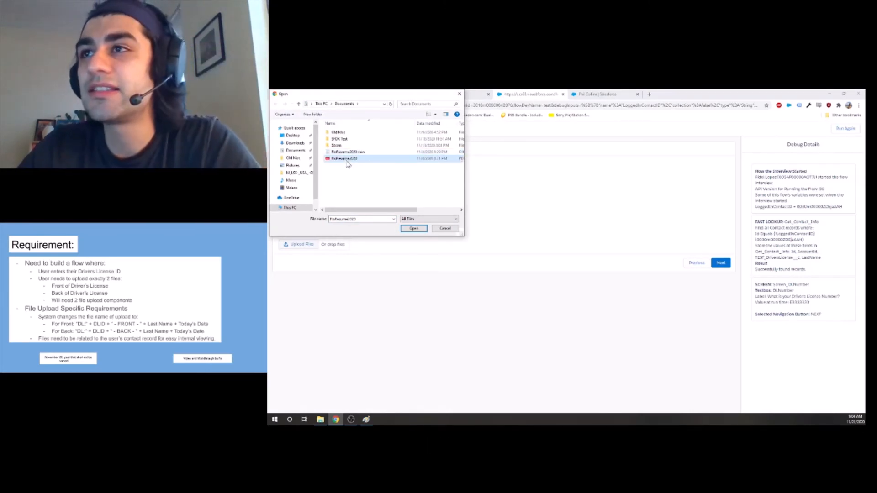
{"action": "left_click", "coordinate": [409, 229]}
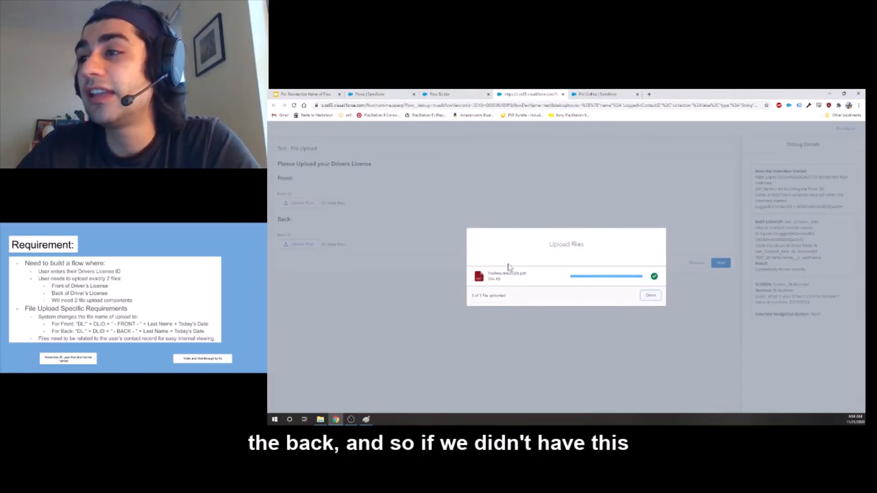
{"action": "left_click", "coordinate": [652, 297]}
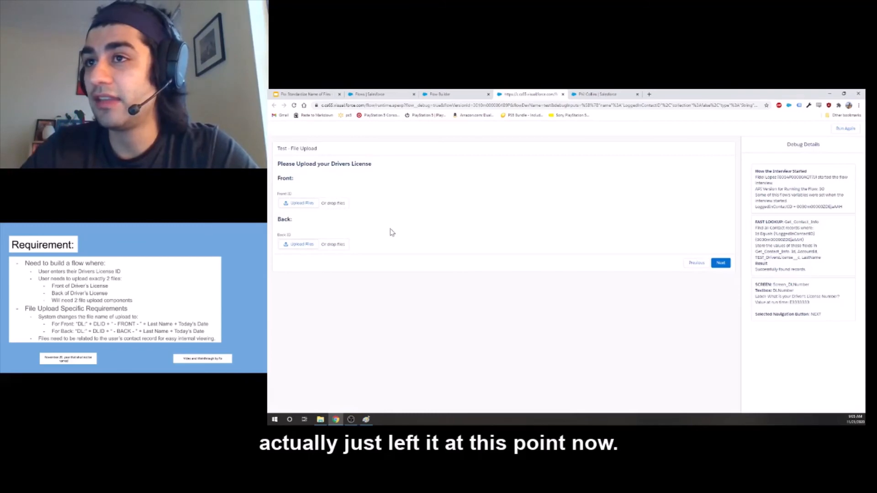
Reload the test contact's record and check the uploaded files' names in its Notes & Attachments list before advancing the flow.
{"action": "left_click", "coordinate": [596, 94]}
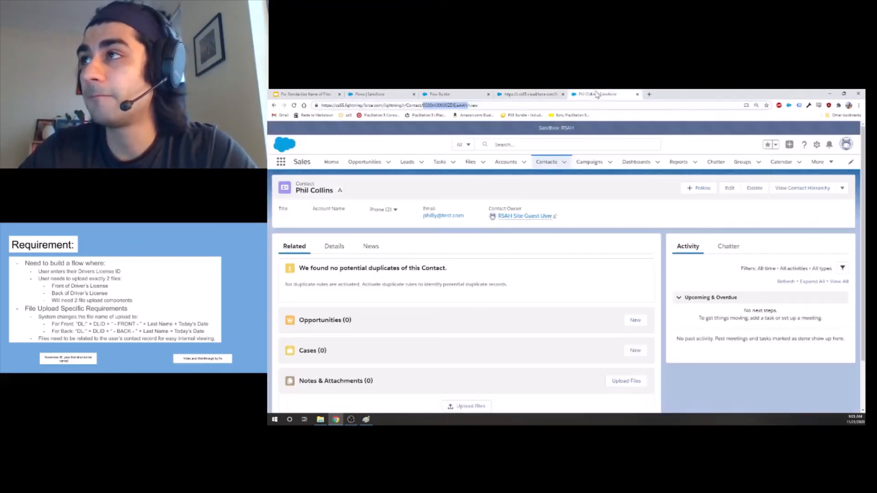
{"action": "key", "text": "F5"}
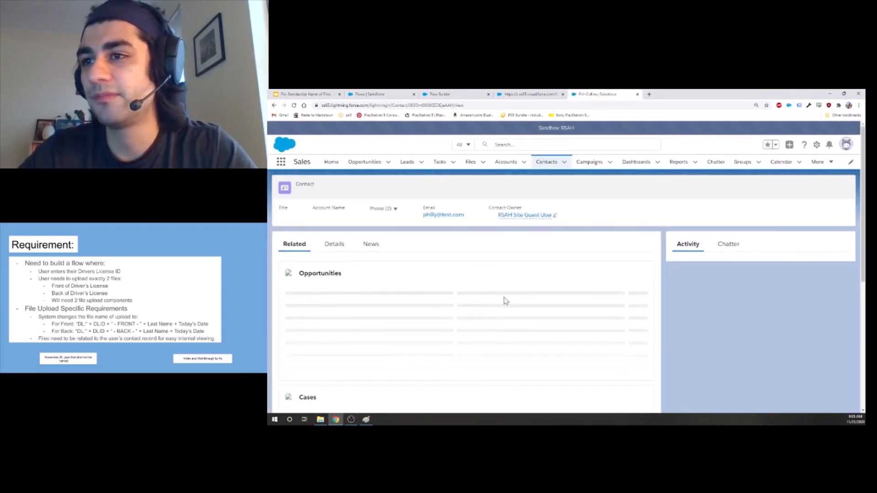
{"action": "scroll", "coordinate": [505, 301], "scroll_direction": "down", "scroll_amount": 2}
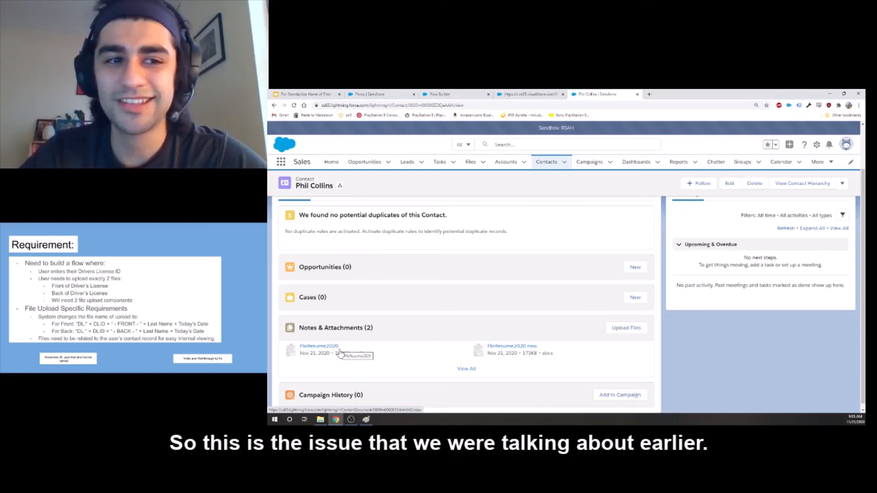
Advance the running flow past the upload screen and examine the UpdateFileNames fast update in the debug details.
{"action": "left_click", "coordinate": [550, 95]}
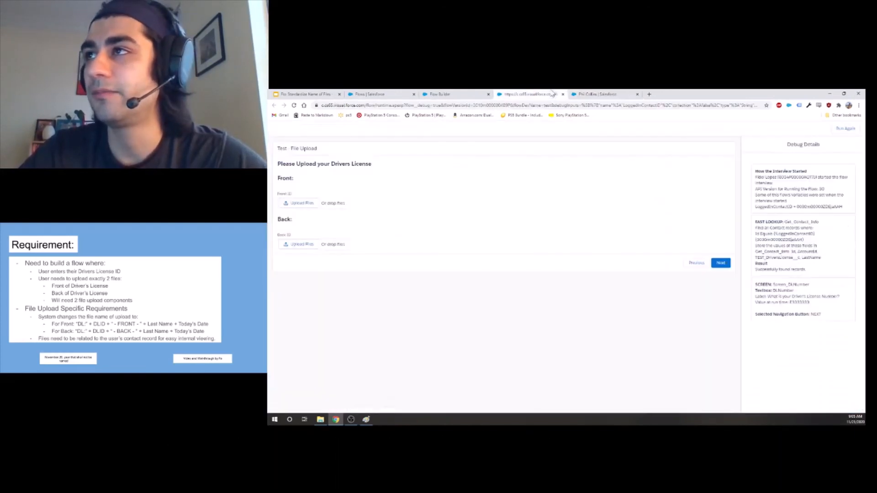
{"action": "left_click", "coordinate": [728, 266]}
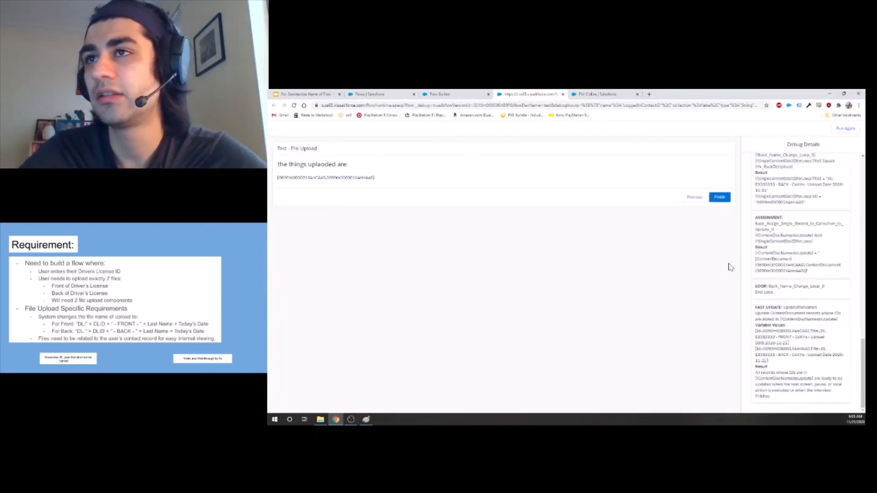
{"action": "scroll", "coordinate": [802, 283], "scroll_direction": "up", "scroll_amount": 2}
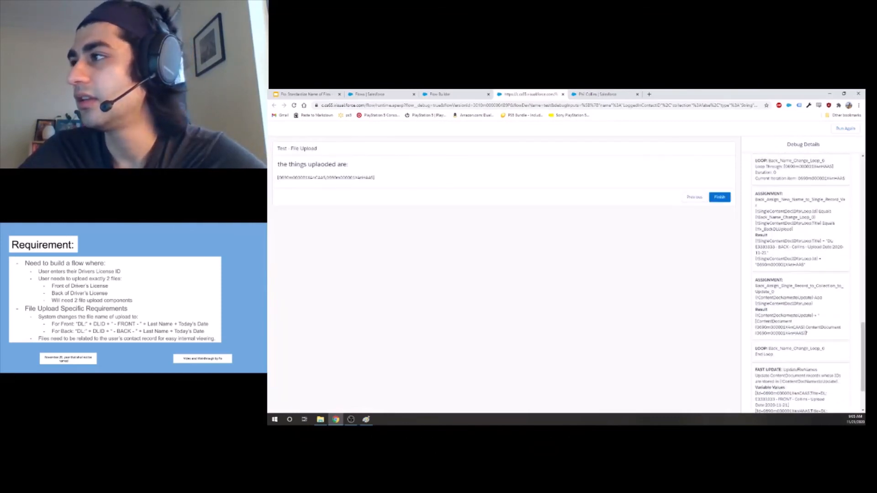
{"action": "left_click", "coordinate": [479, 93]}
{"action": "left_click", "coordinate": [529, 95]}
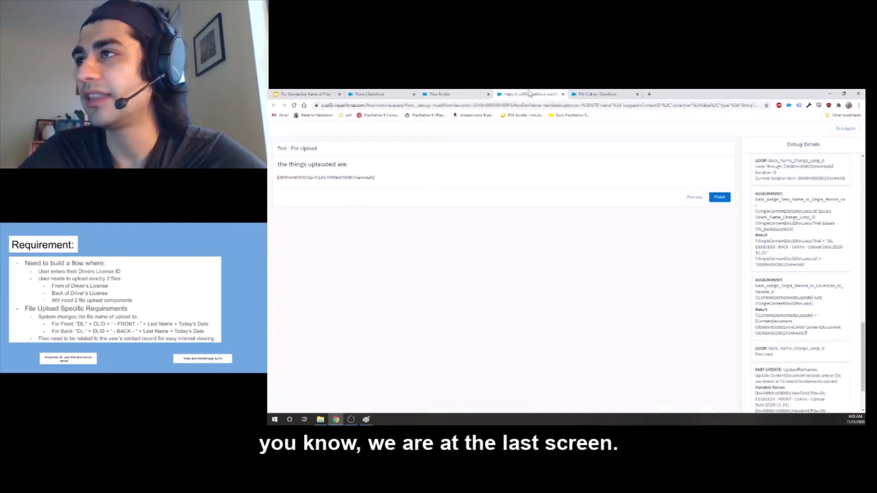
{"action": "scroll", "coordinate": [805, 241], "scroll_direction": "down", "scroll_amount": 2}
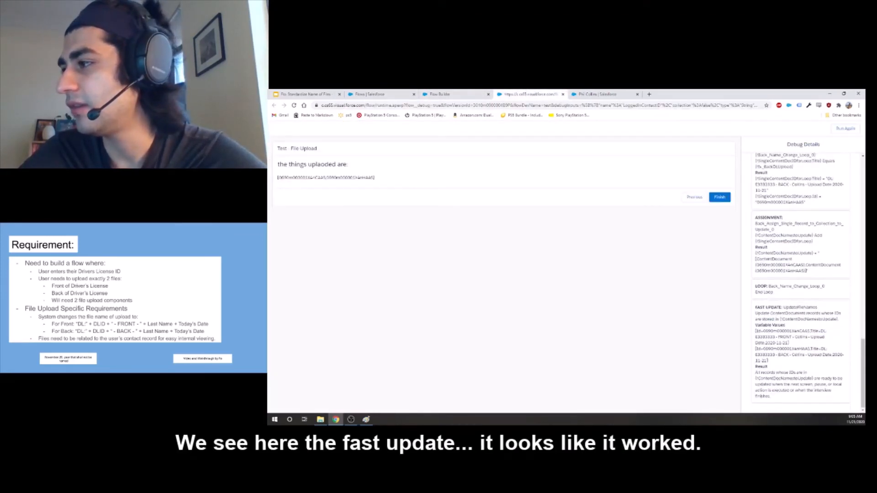
{"action": "left_click_drag", "start_coordinate": [755, 307], "coordinate": [798, 307]}
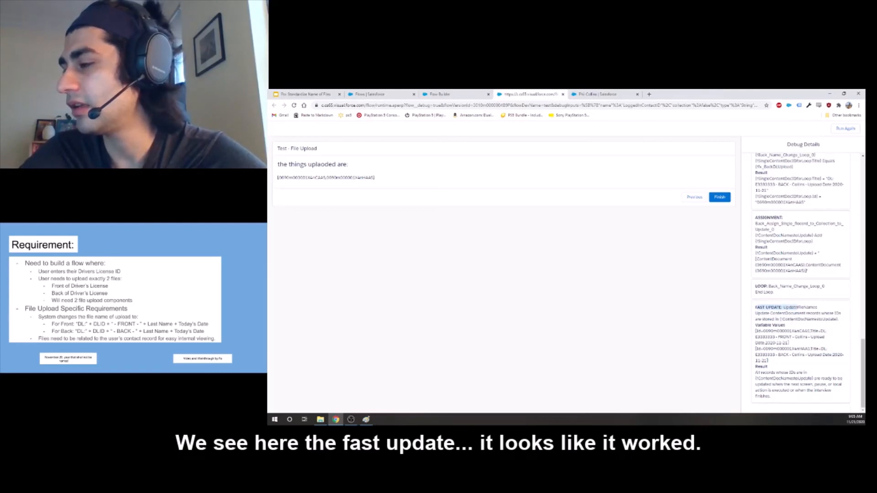
{"action": "left_click", "coordinate": [798, 309]}
{"action": "left_click_drag", "start_coordinate": [820, 331], "coordinate": [788, 343]}
{"action": "left_click", "coordinate": [788, 344]}
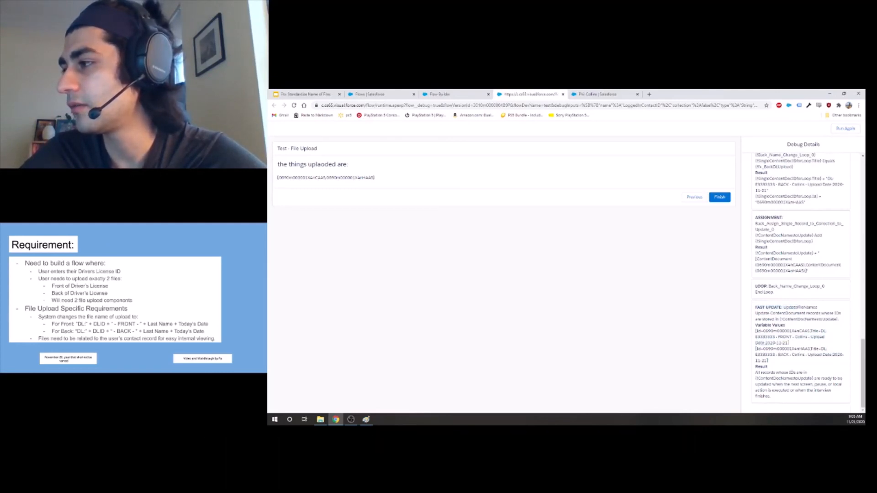
Reload the test contact's record again and check whether the Notes & Attachments files carry the new front and back names.
{"action": "left_click", "coordinate": [597, 94]}
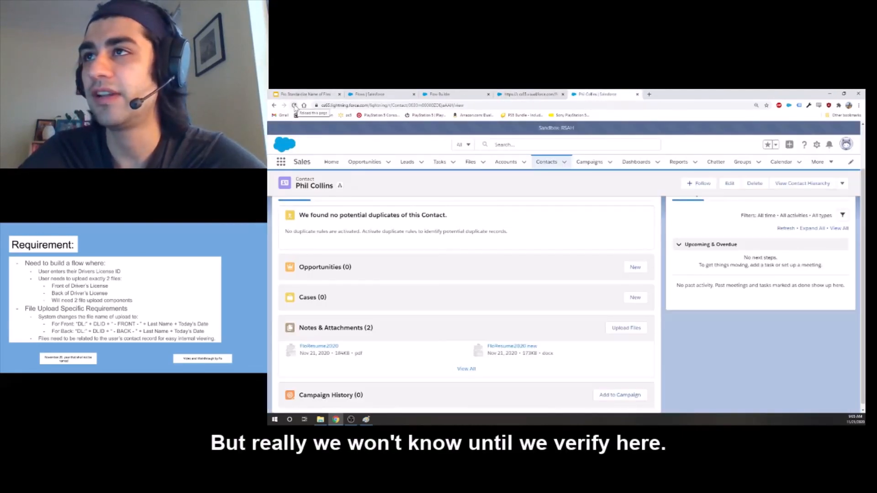
{"action": "left_click", "coordinate": [294, 106]}
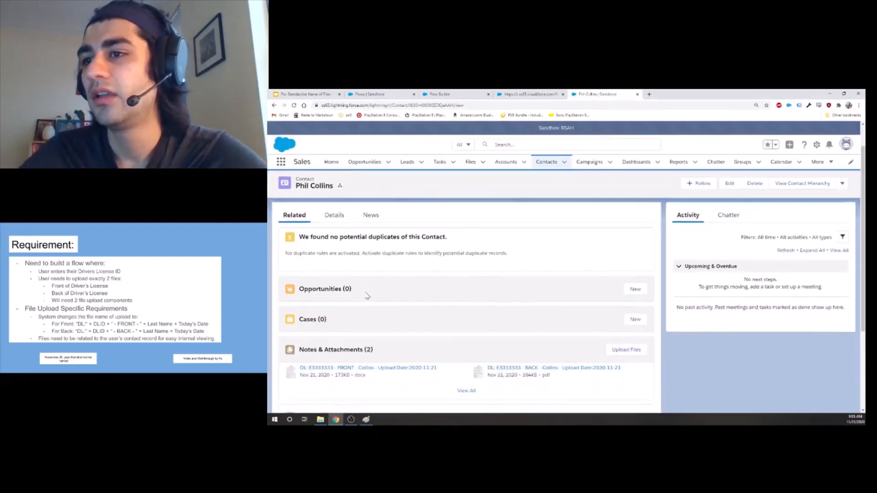
{"action": "scroll", "coordinate": [367, 296], "scroll_direction": "down", "scroll_amount": 2}
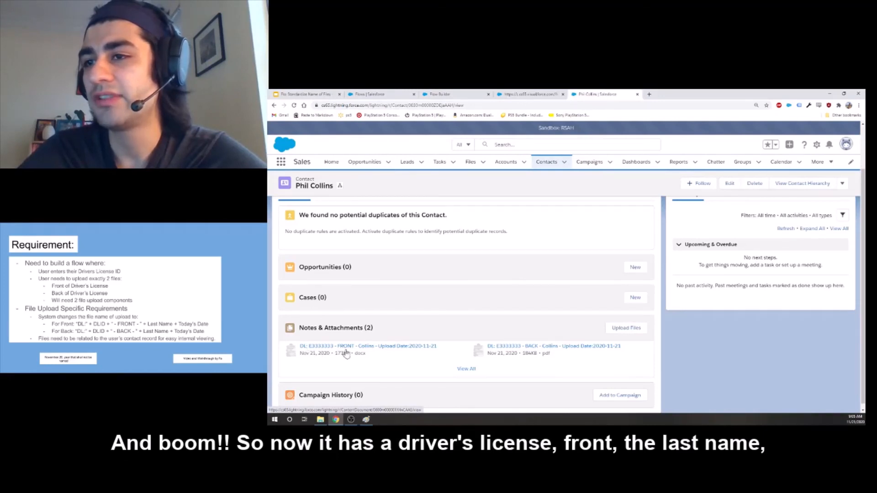
Open the contact's full Notes & Attachments list and compare the files' last modified times with the system clock.
{"action": "left_click", "coordinate": [466, 369]}
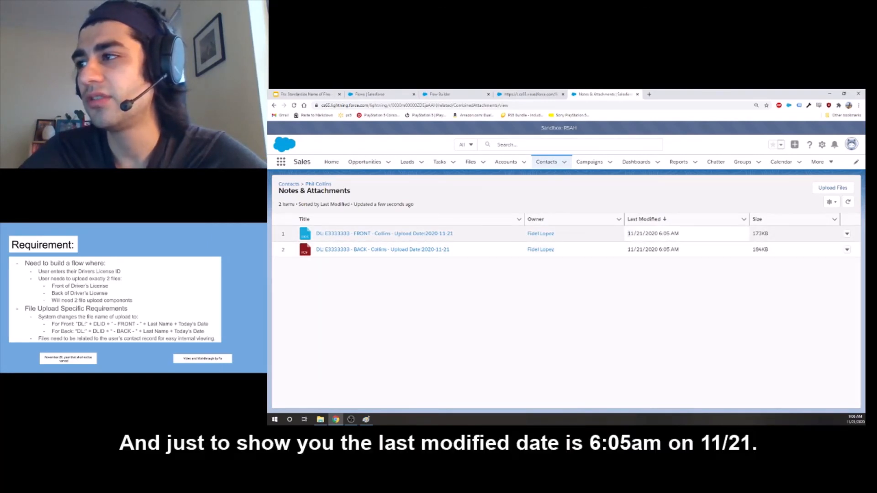
{"action": "left_click_drag", "start_coordinate": [629, 233], "coordinate": [681, 236]}
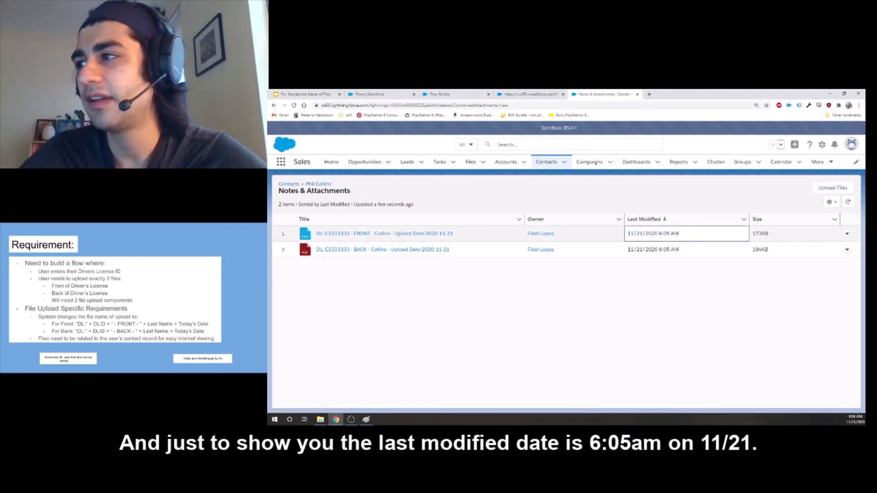
{"action": "left_click", "coordinate": [855, 420]}
{"action": "left_click", "coordinate": [723, 326]}
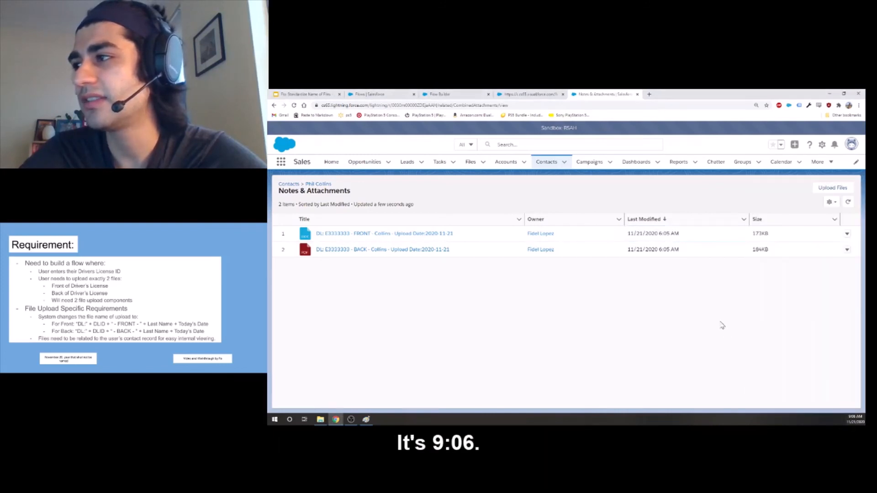